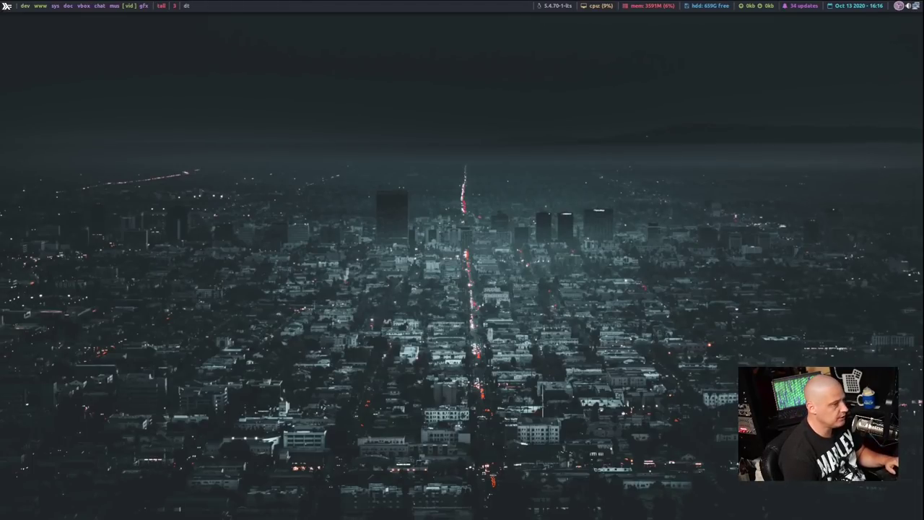
- Open the ~/.config/qutebrowser folder in the file manager
key("super+shift+Return")
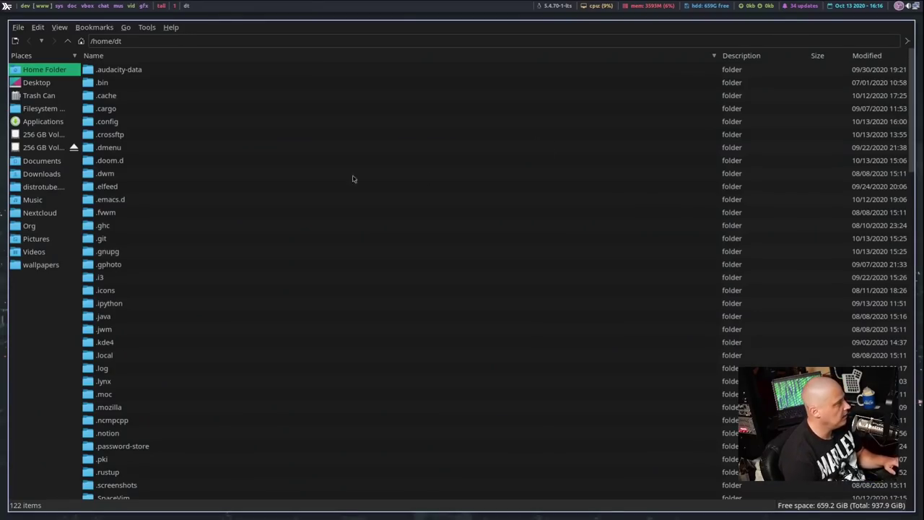
double_click(109, 122)
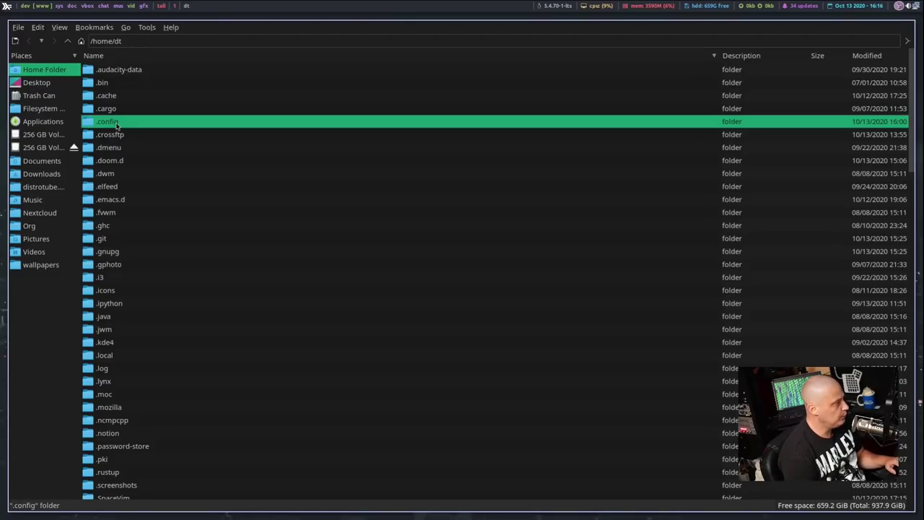
scroll(210, 231, "down", 10)
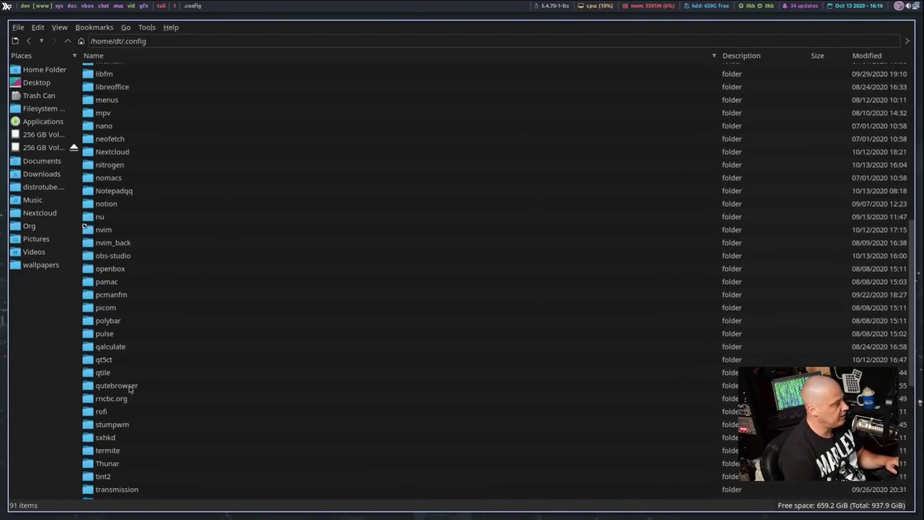
double_click(130, 387)
- Inspect the details of autoconfig.yml and config.py, then close the file manager
left_click(115, 84)
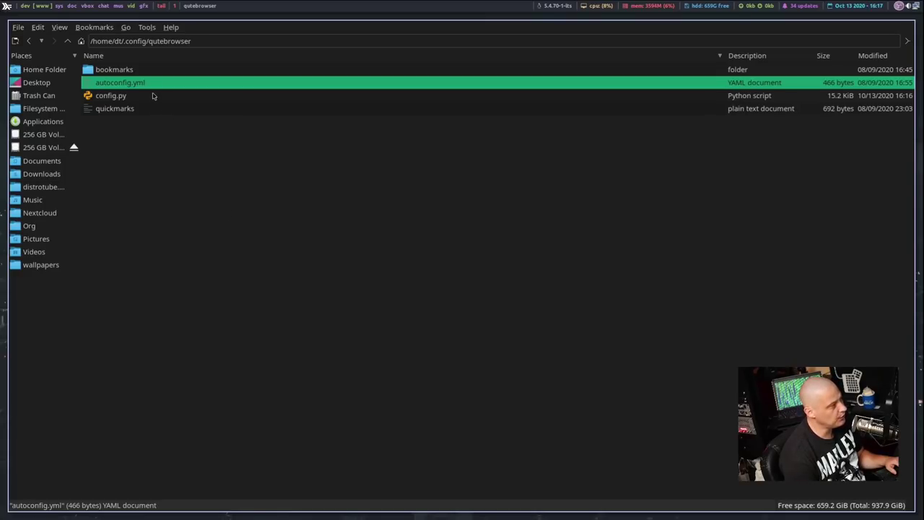
left_click(153, 95)
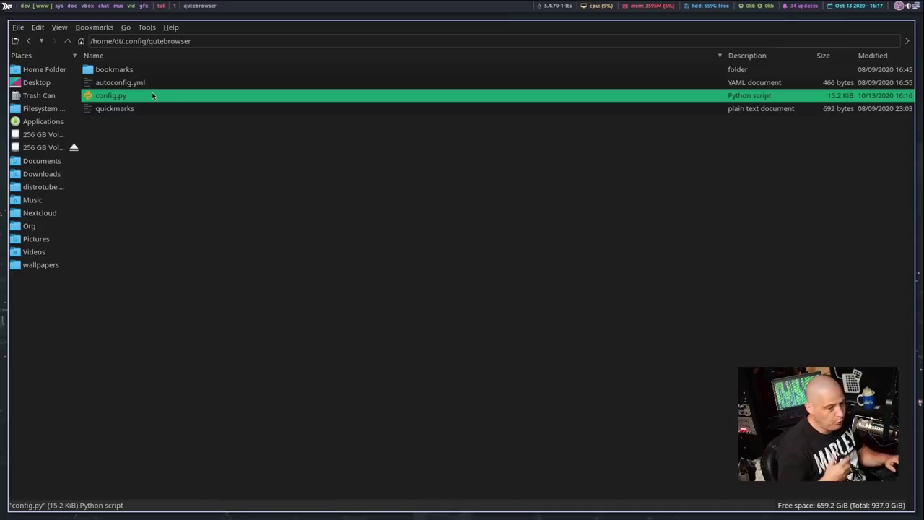
left_click(132, 84)
left_click(130, 97)
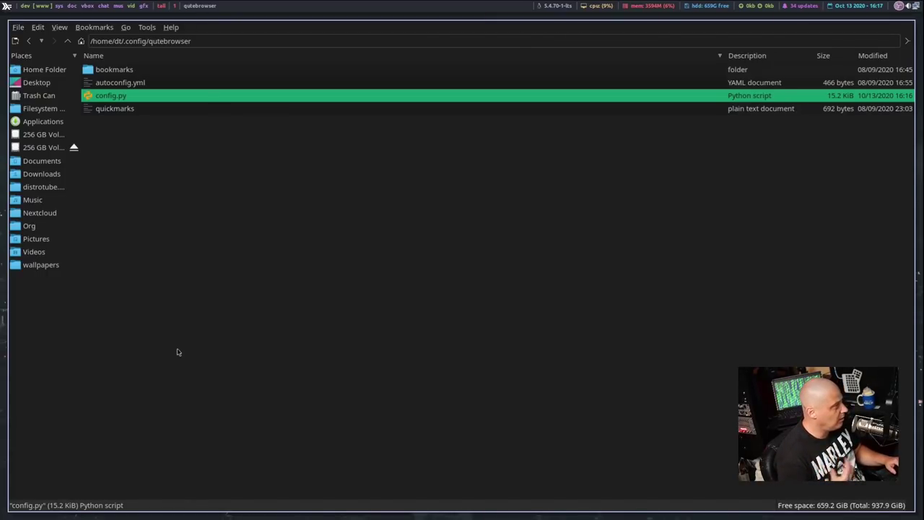
left_click(235, 330)
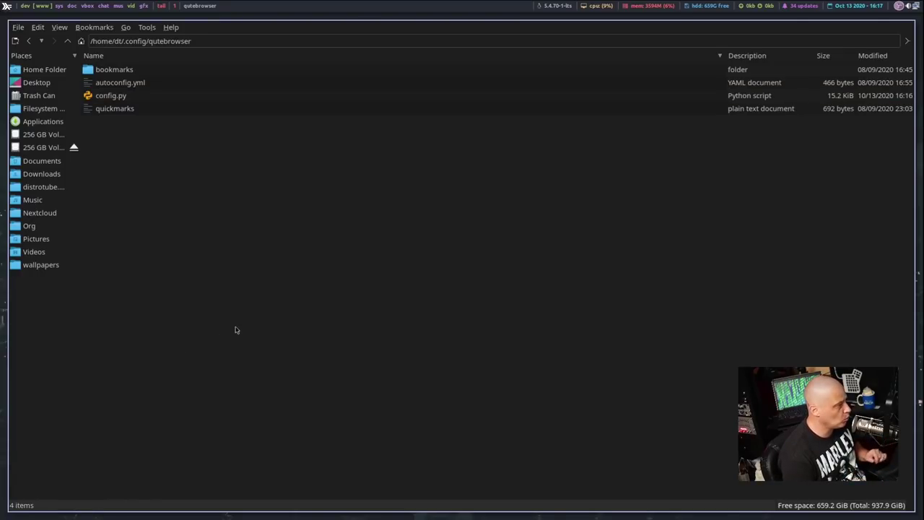
key("super+shift+c")
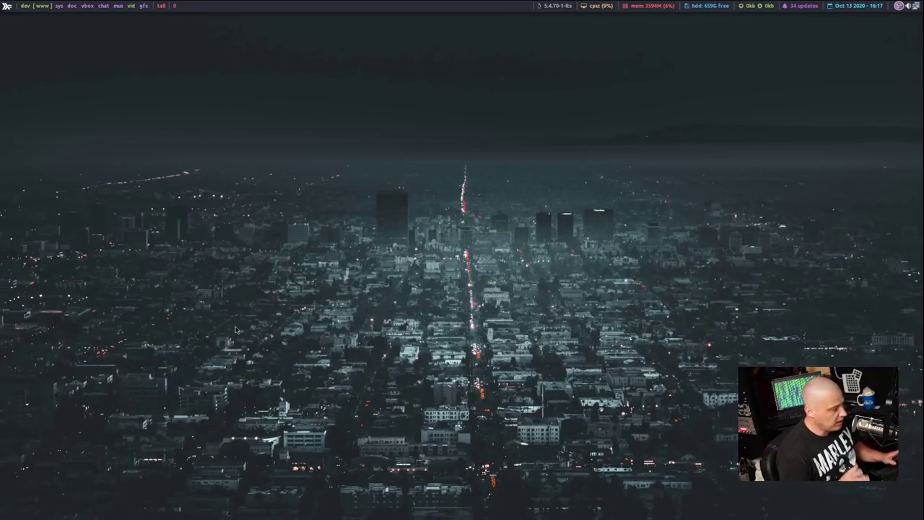
- Launch qutebrowser from the run prompt
key("super+shift+Return")
type("s")
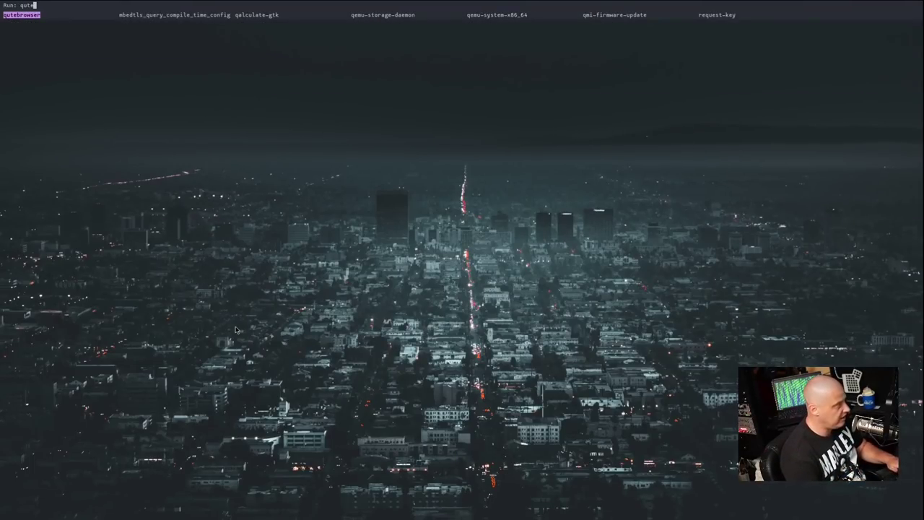
key("Escape")
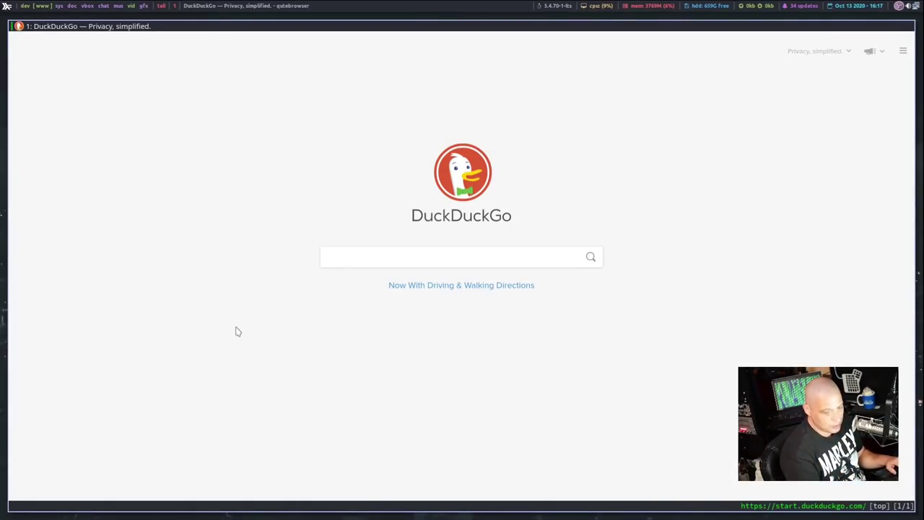
- Write the current settings to config.py with :config-write-py, then quit qutebrowser
key("colon")
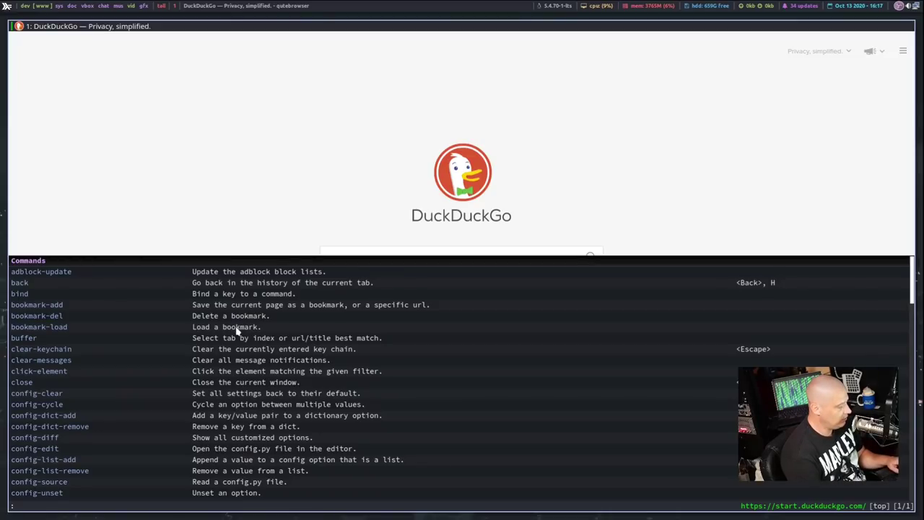
type("config-q")
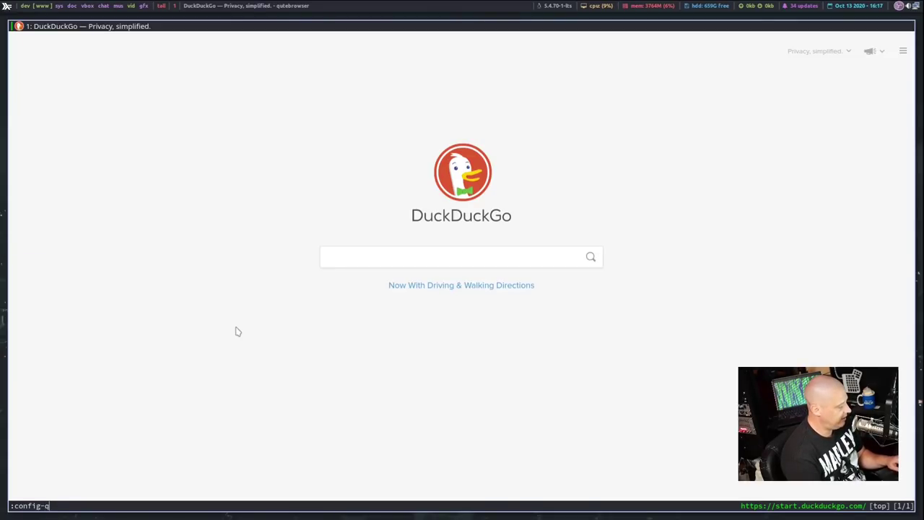
key("BackSpace")
type("e")
key("BackSpace")
type("write-py")
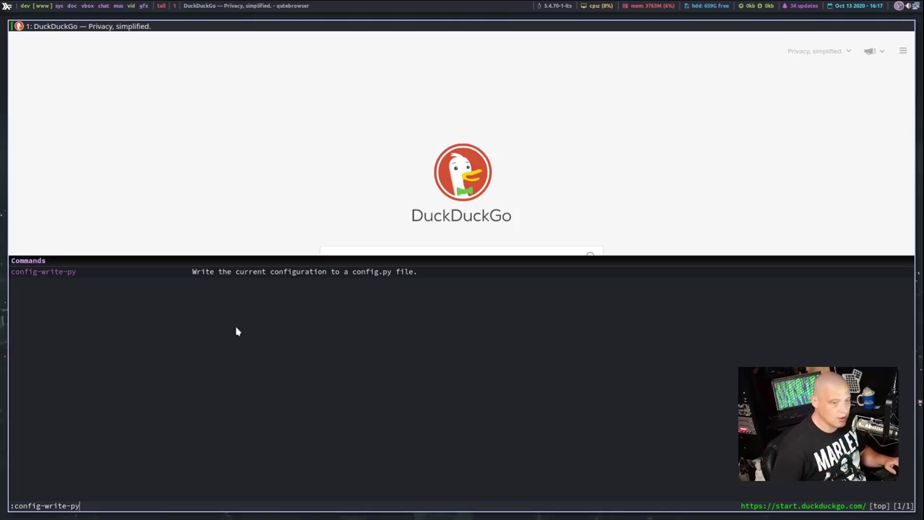
key("Return")
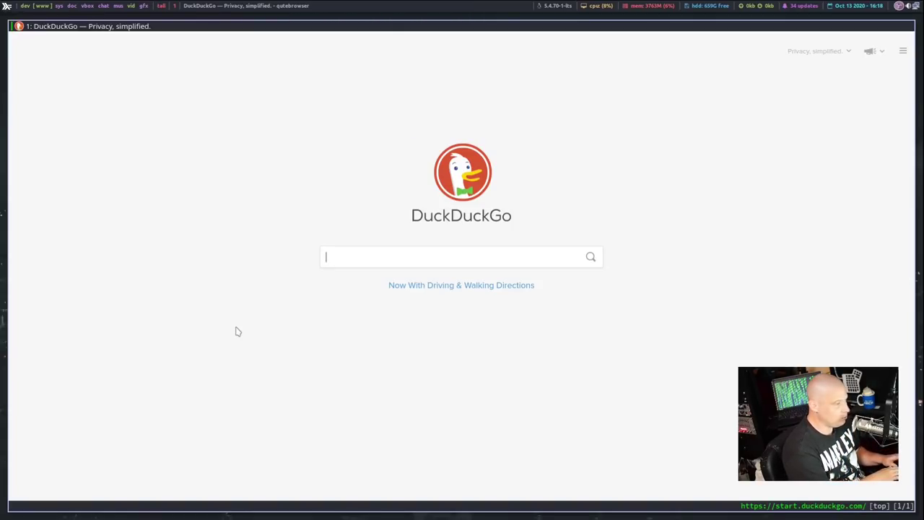
key("super+shift+c")
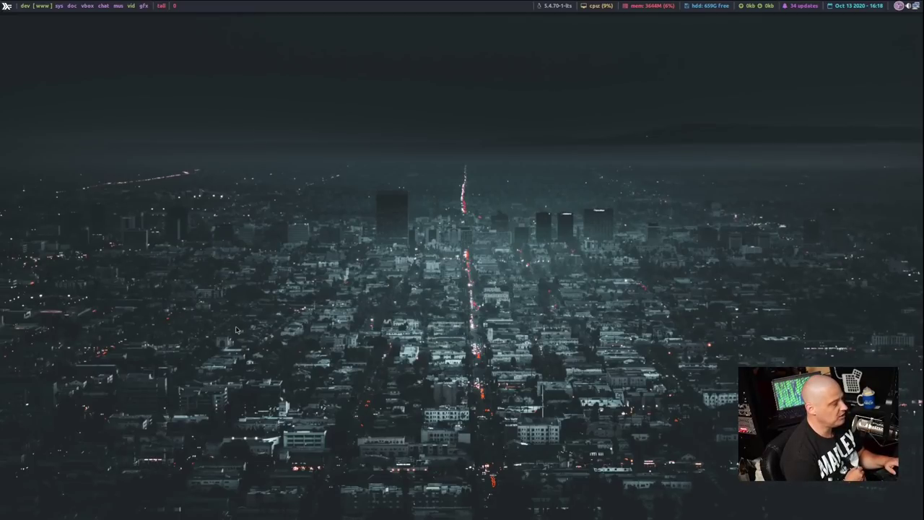
- Launch Doom Emacs and open ~/.config/qutebrowser/config.py from the recent files list
key("super+e")
key("e")
key("space")
type("fr")
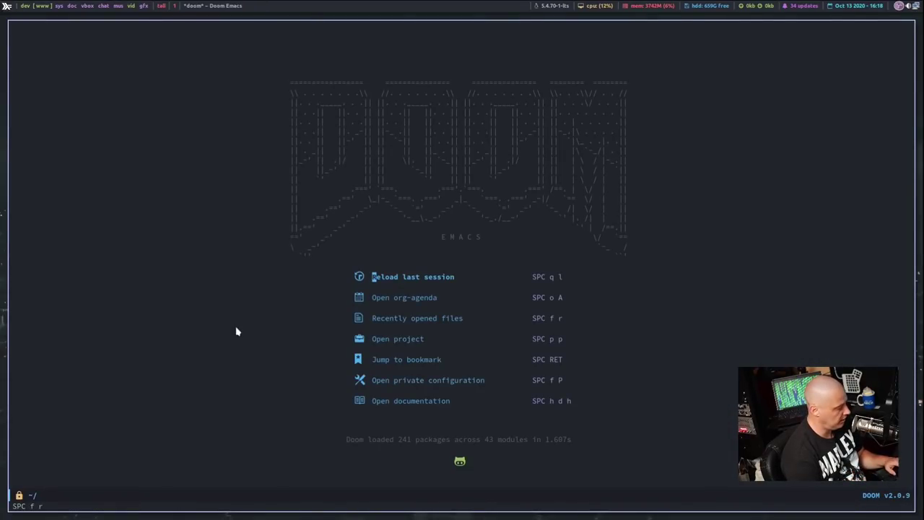
type("qute")
key("Return")
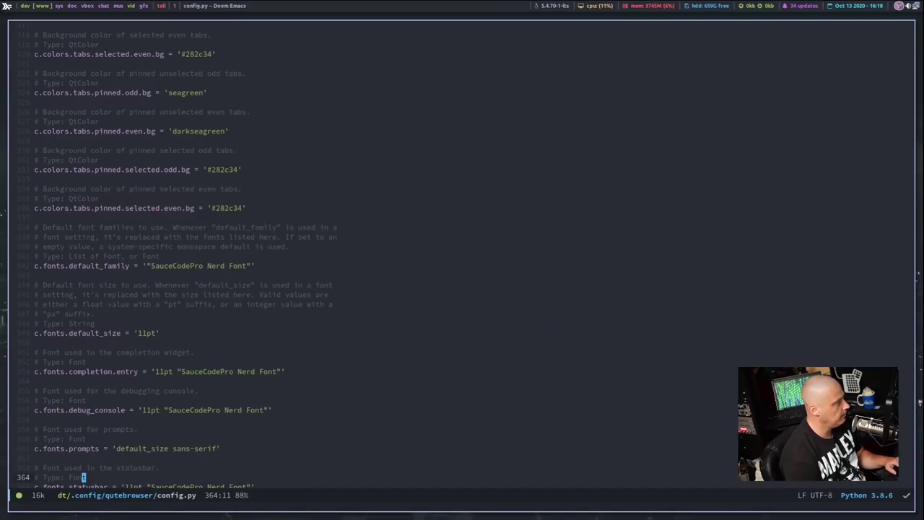
- Jump to the top of config.py and move down to the dark mode setting
key("g")
key("g")
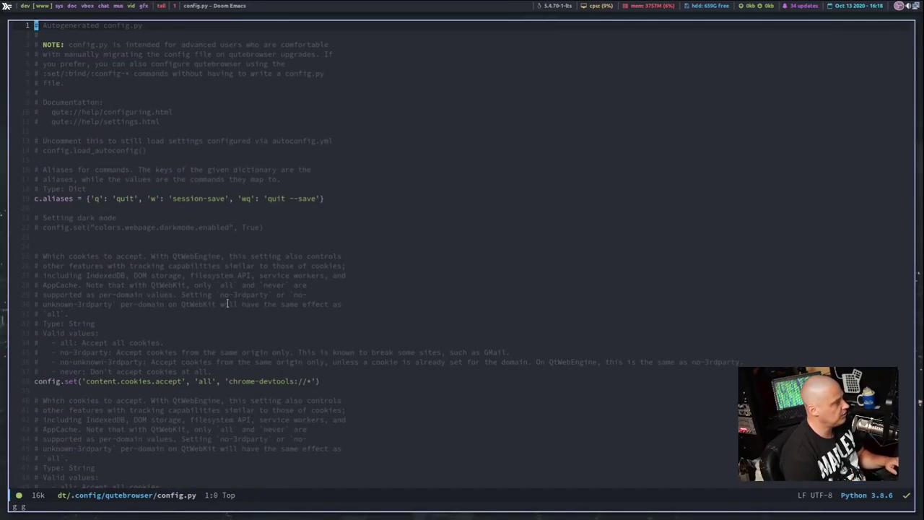
scroll(345, 240, "down", 20)
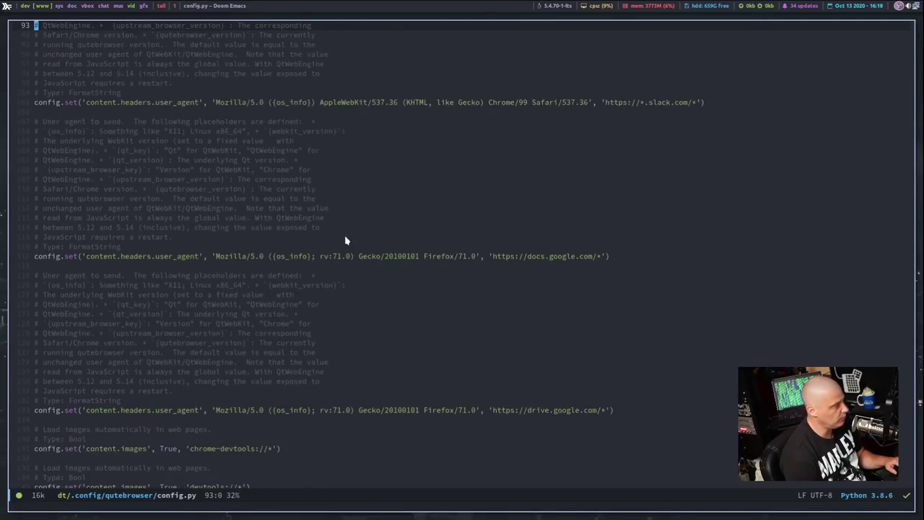
scroll(345, 240, "up", 20)
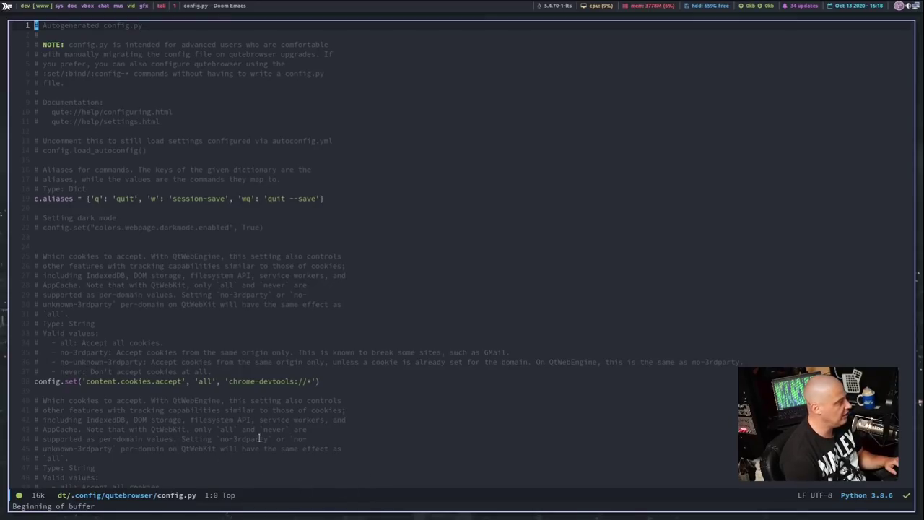
scroll(195, 335, "down", 5)
scroll(195, 335, "up", 5)
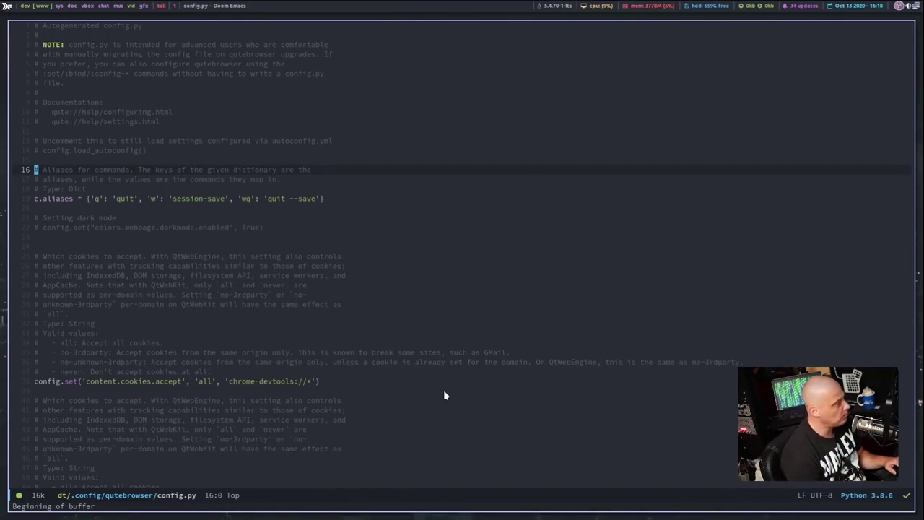
key("j")
key("j")
key("j")
key("j")
key("j")
key("j")
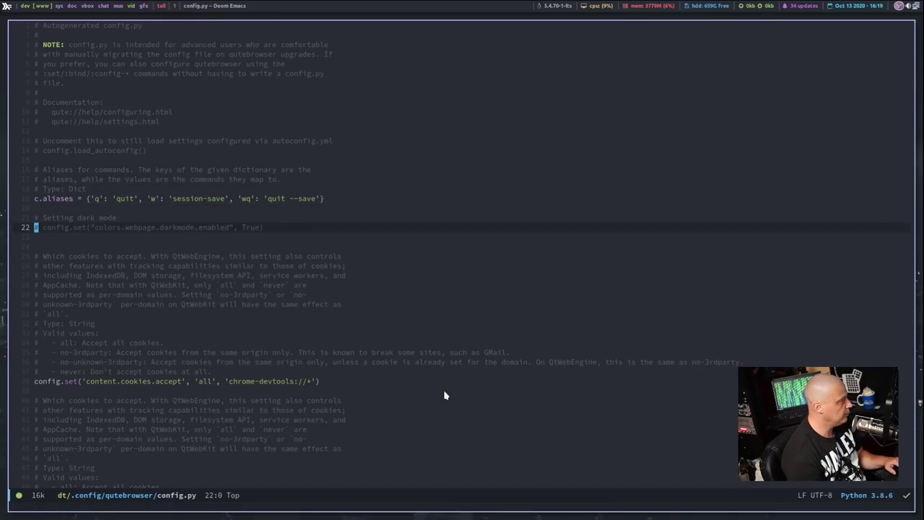
- Enlarge the text size of config.py in the editor
key("ctrl+equal")
key("ctrl+equal")
key("ctrl+equal")
key("ctrl+equal")
key("ctrl+equal")
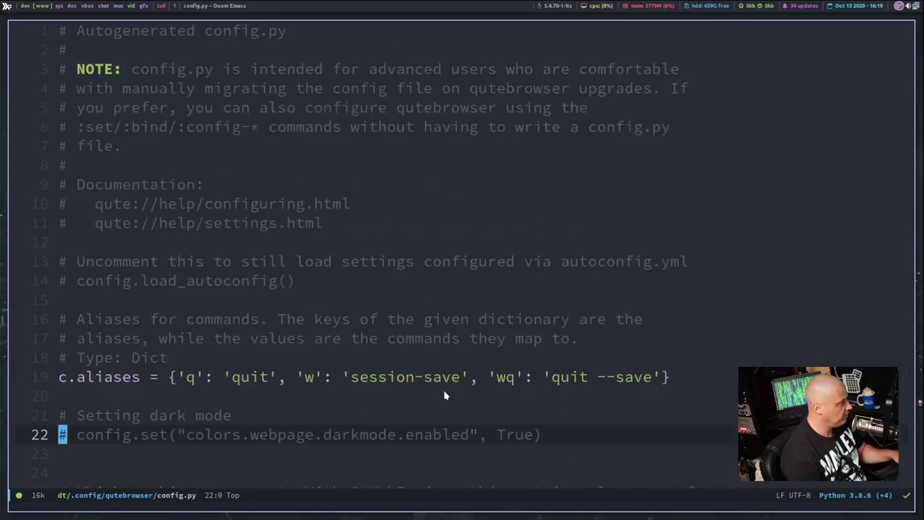
key("j")
key("j")
key("j")
key("j")
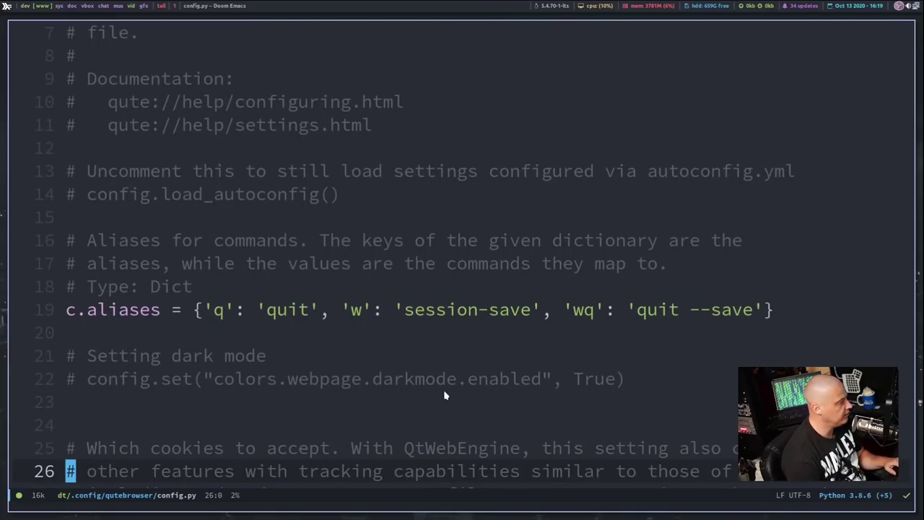
scroll(303, 210, "down", 3)
scroll(302, 210, "up", 1)
- Remove the '# ' before the colors.webpage.darkmode.enabled line and save config.py with :w
left_click(91, 148)
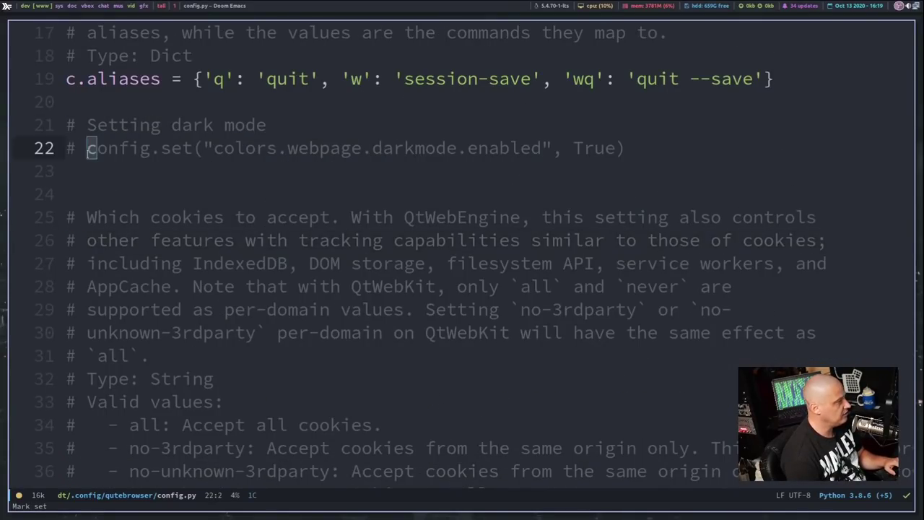
key("h")
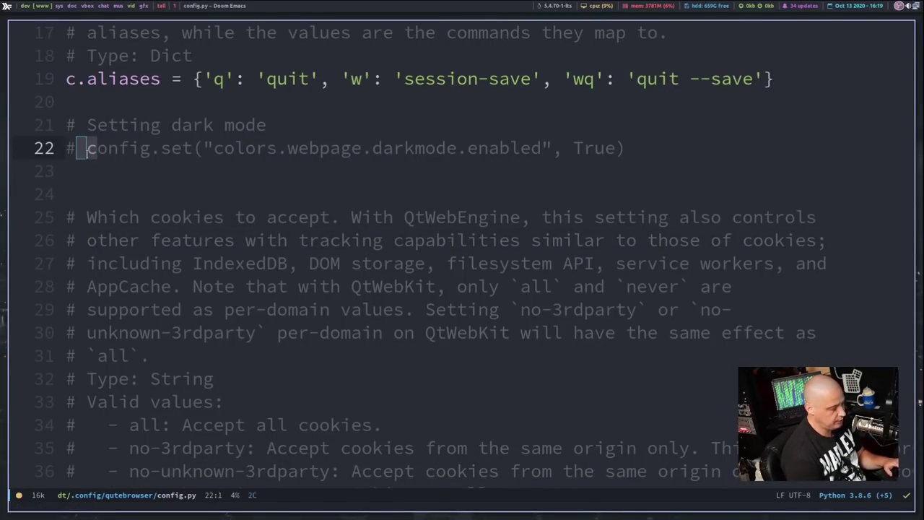
key("Escape")
key("X")
key("x")
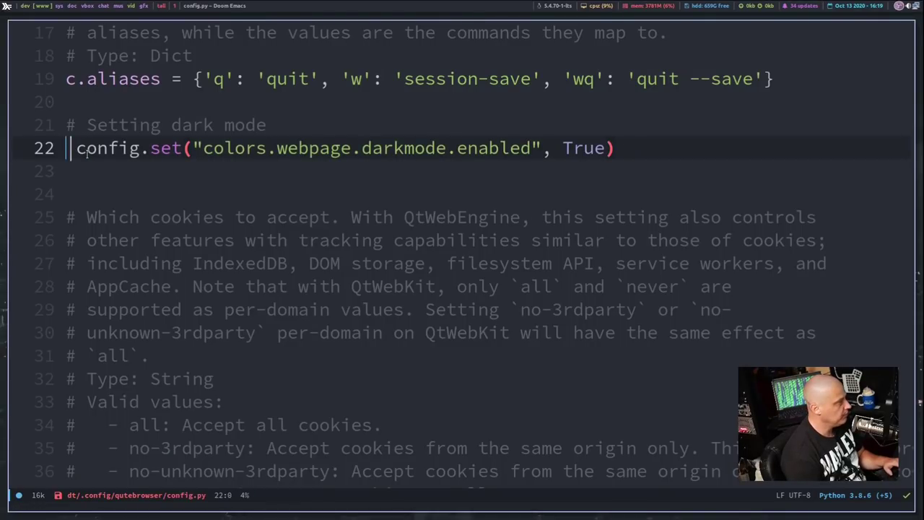
type("x")
type(":w")
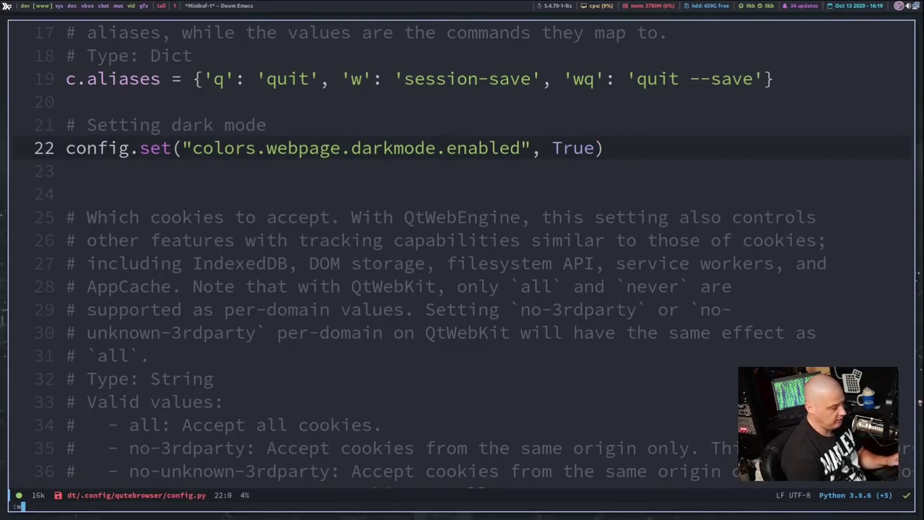
key("Return")
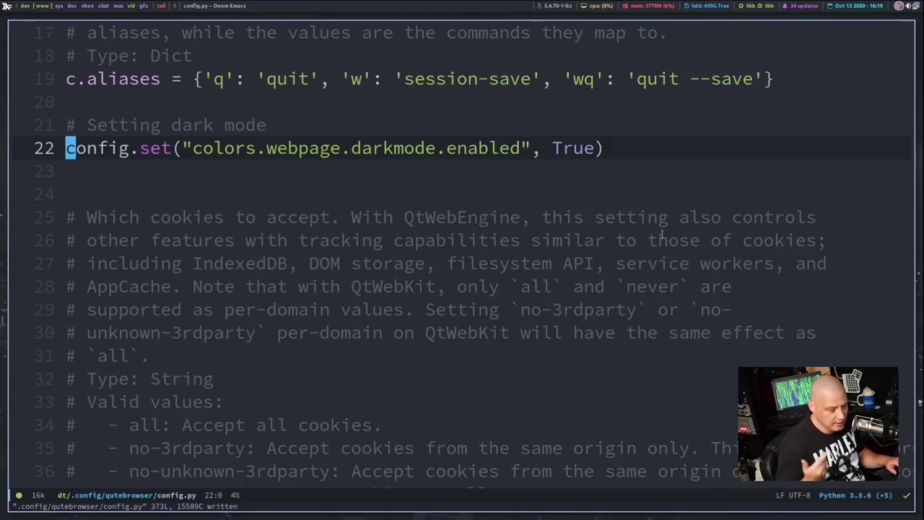
key("colon")
type("w")
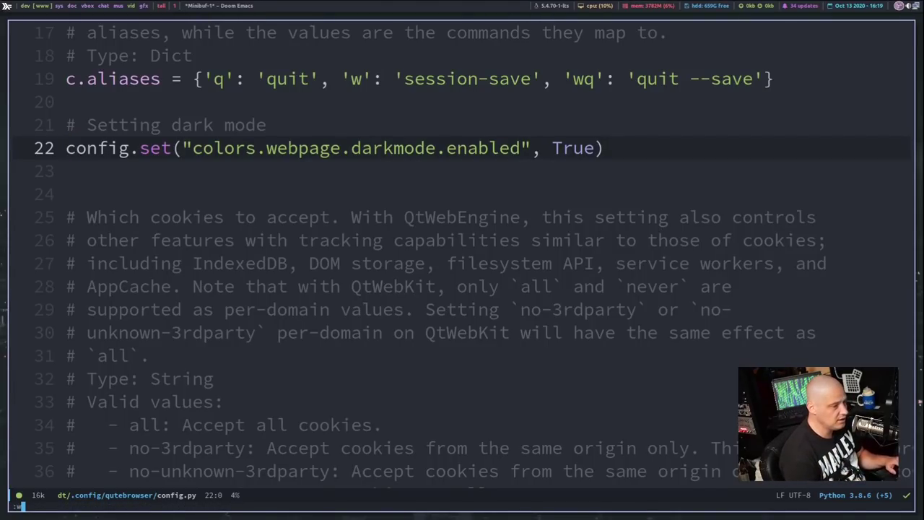
key("Return")
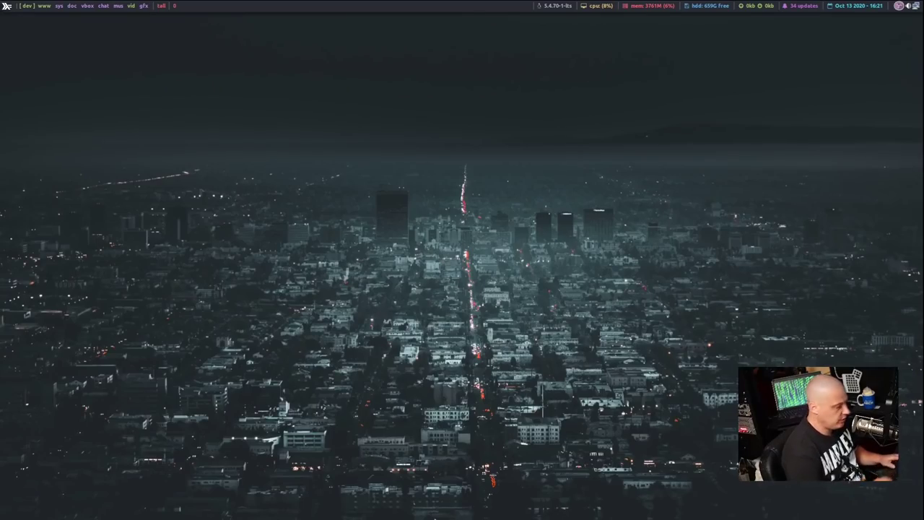
- Start qutebrowser again from the application launcher
key("super+shift+Return")
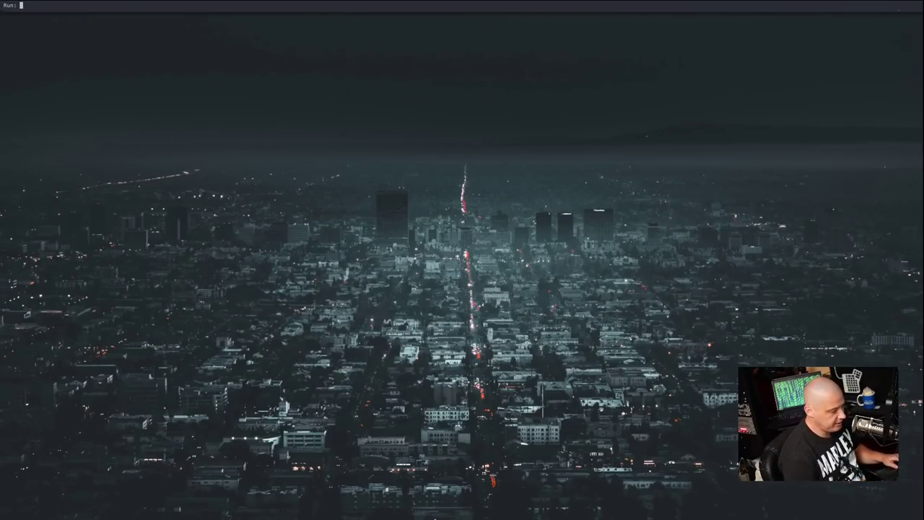
type("con")
key("Return")
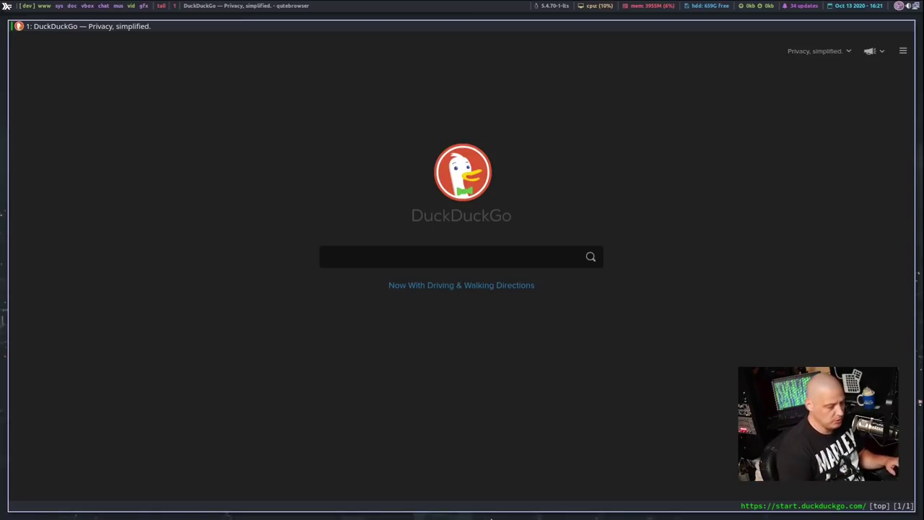
- Open the yt quickmark for the DistroTube channel, then run :adblock-update
key("o")
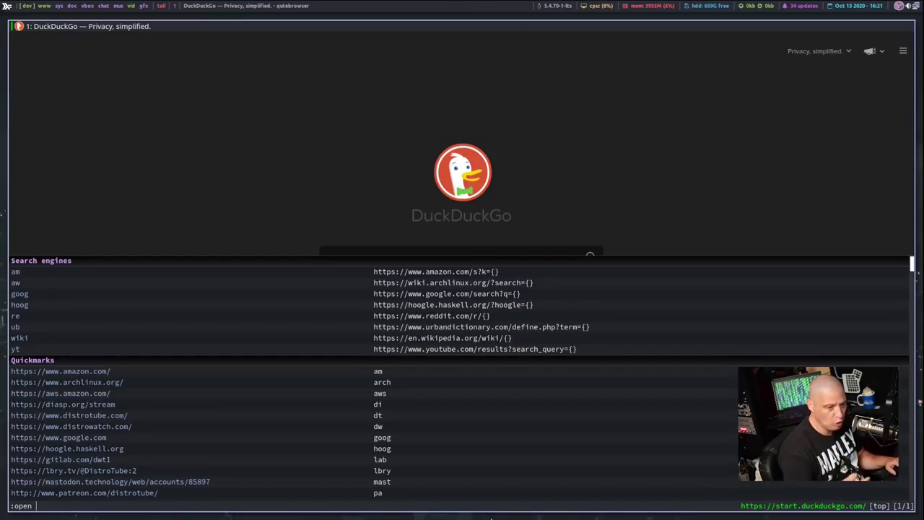
type("yt")
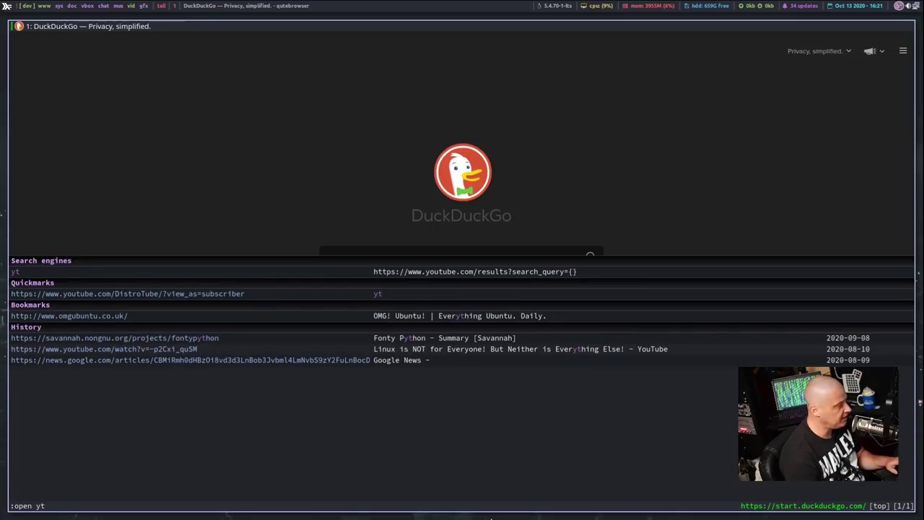
key("Return")
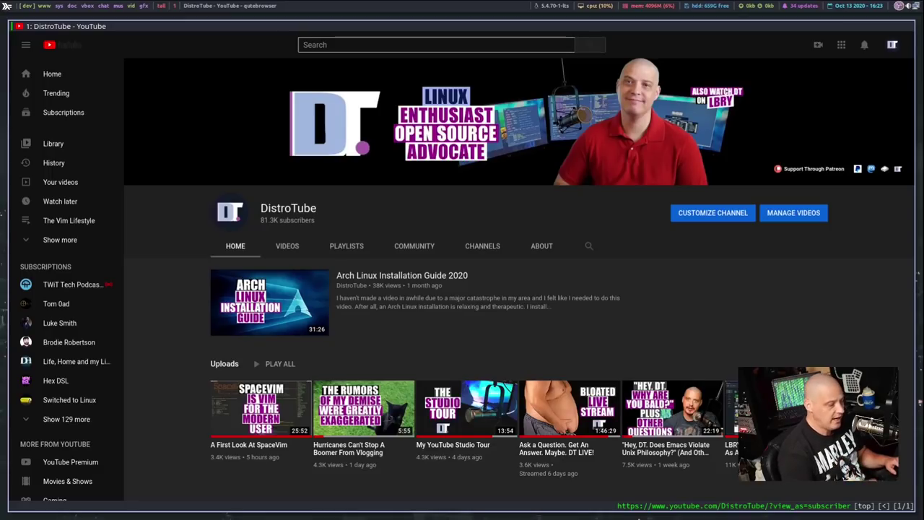
type(":ad")
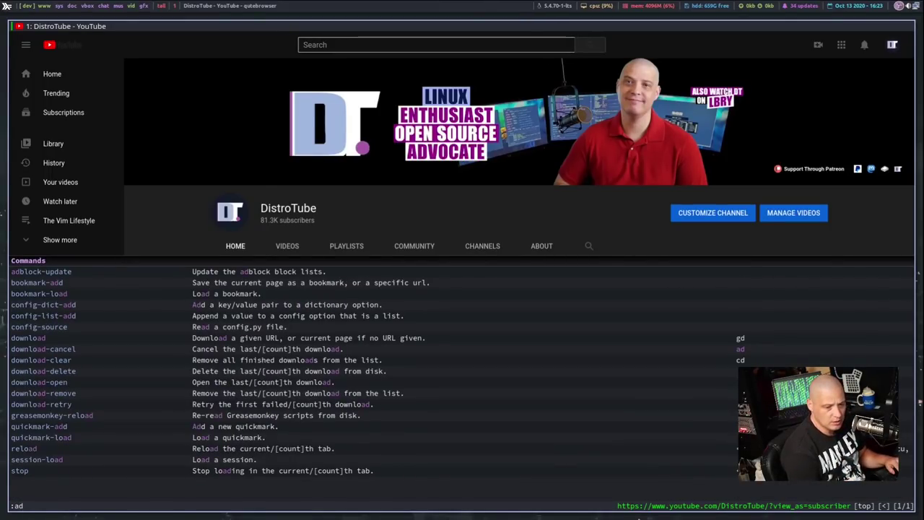
type("block-update")
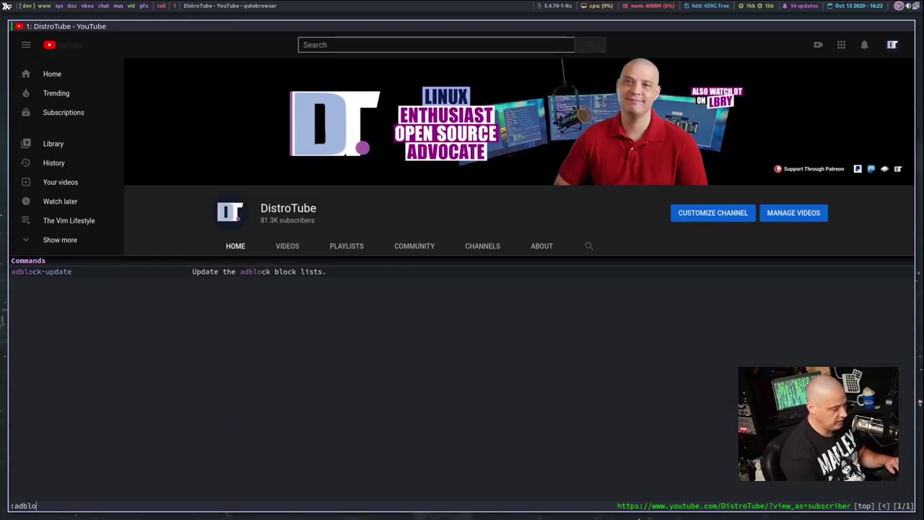
key("Return")
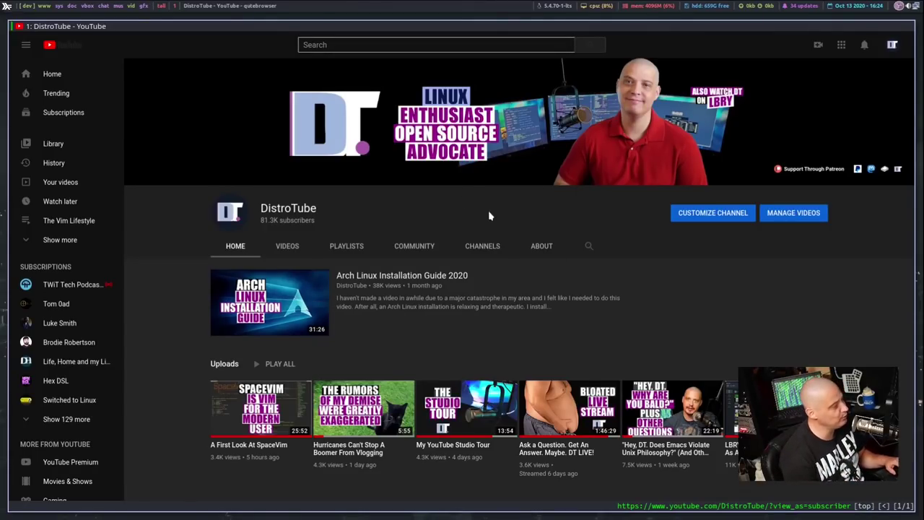
left_click(257, 448)
key("f")
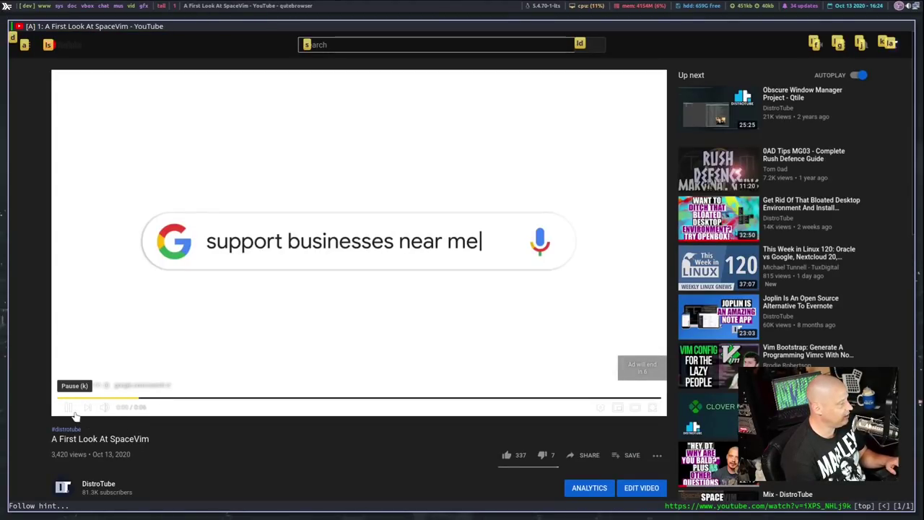
left_click(71, 409)
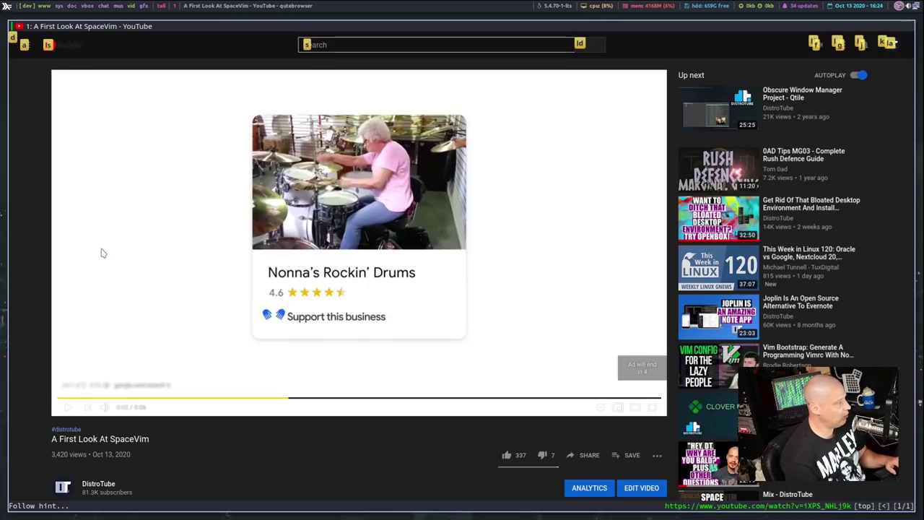
key("k")
key("d")
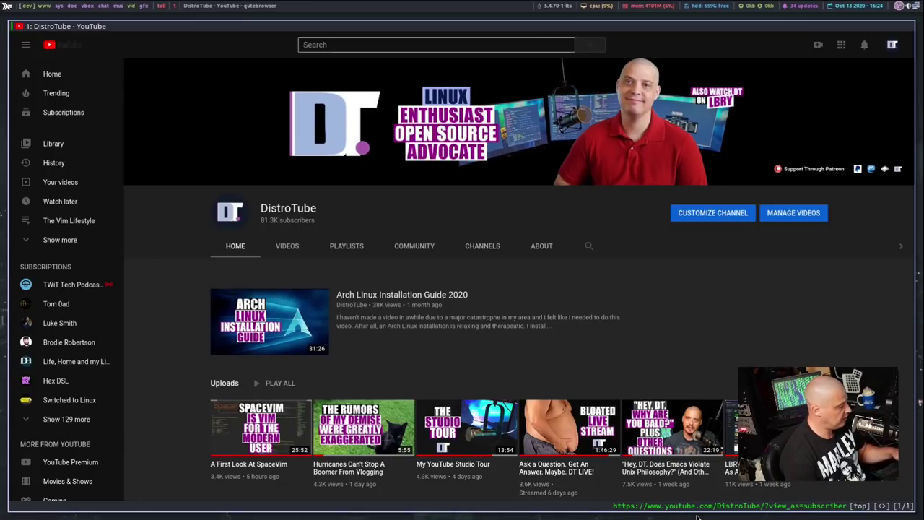
- View the mpv and youtube-dl bindings at the end of config.py, then return to qutebrowser
key("super+1")
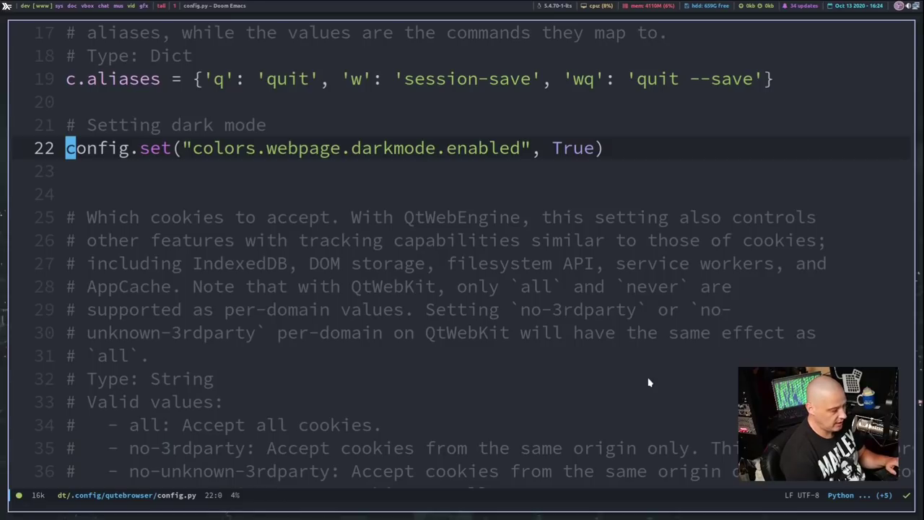
key("shift+g")
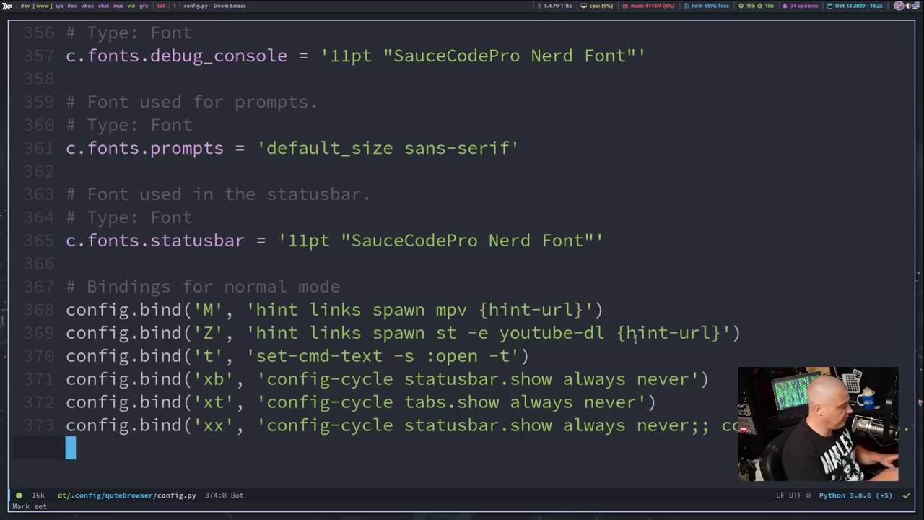
key("super+1")
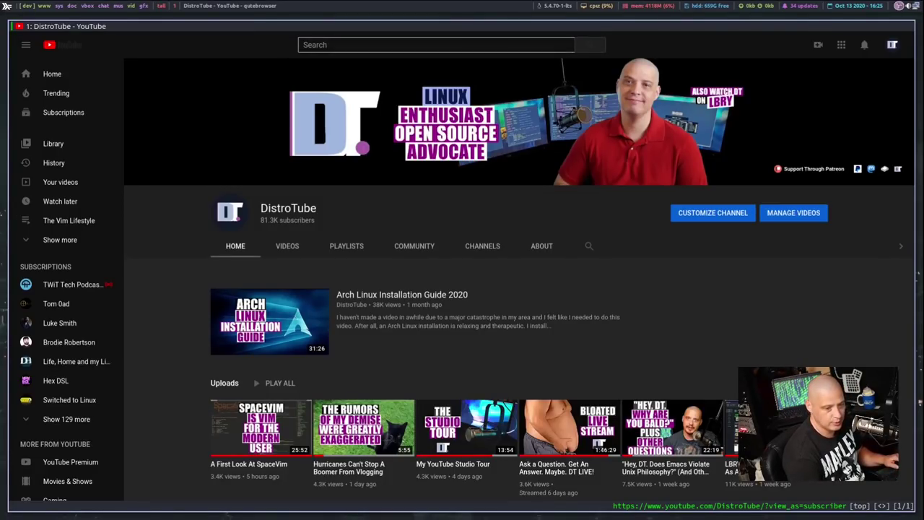
- Send the SpaceVim video to youtube-dl via its hint, then play it in mpv
key("shift+m")
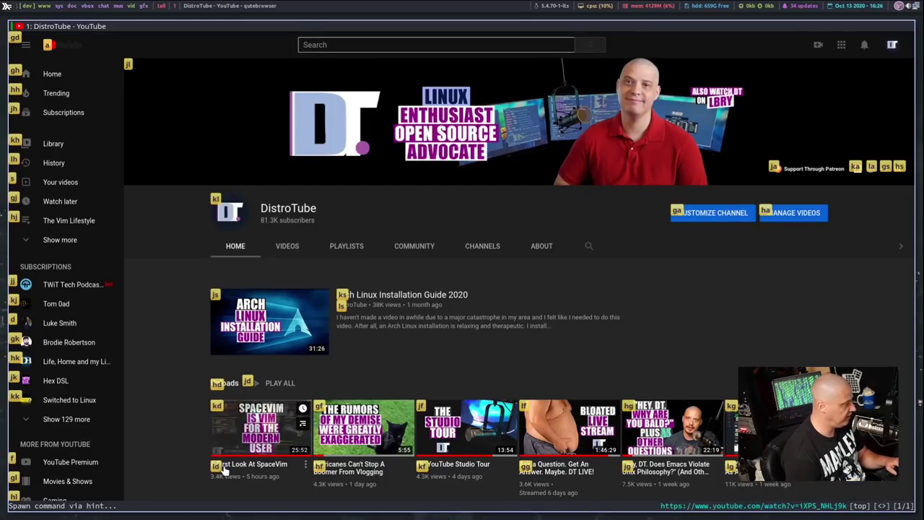
key("k")
key("s")
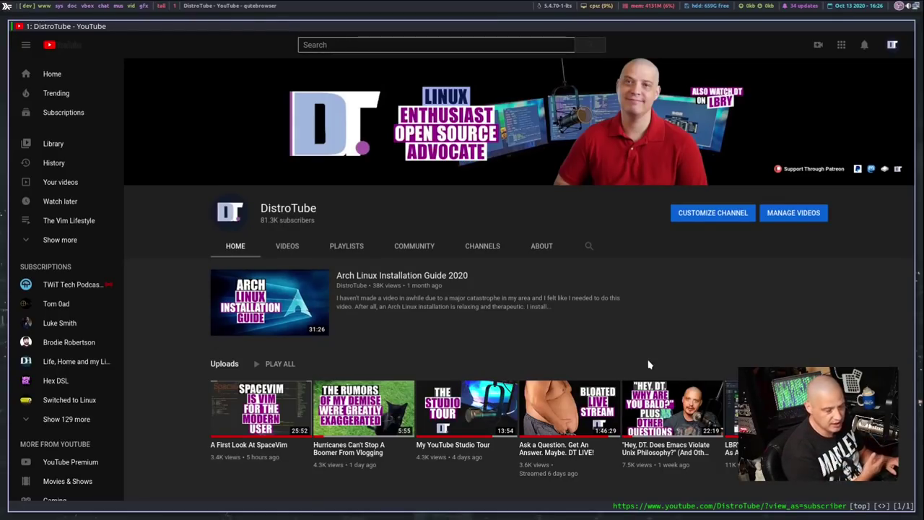
key("shift+m")
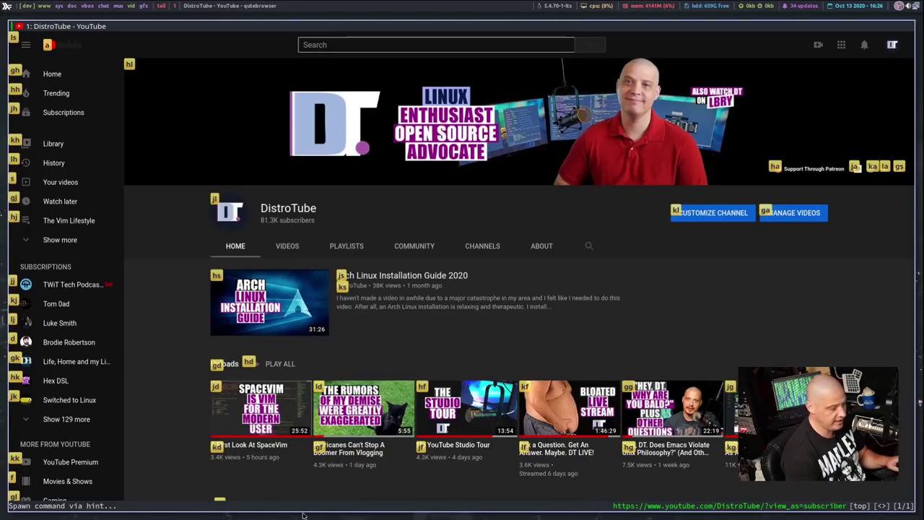
key("Escape")
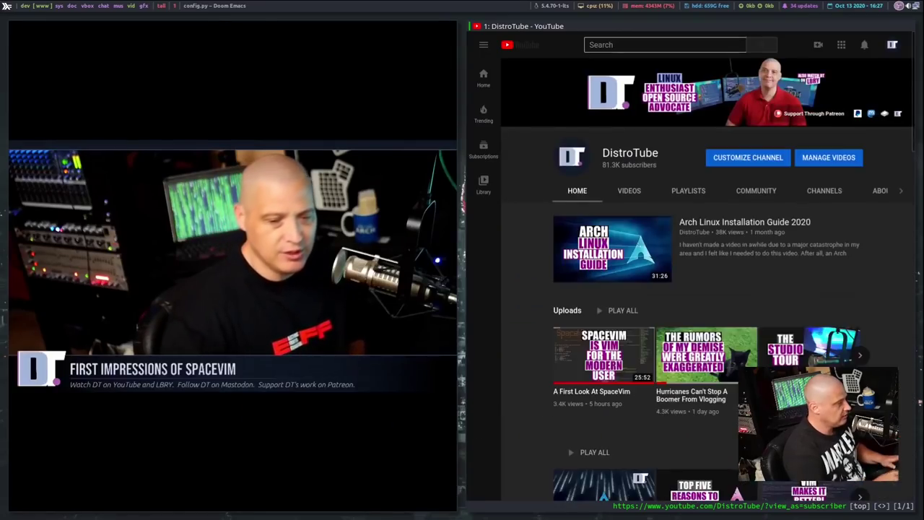
- Quit the mpv player showing the SpaceVim video
mouse_move(254, 429)
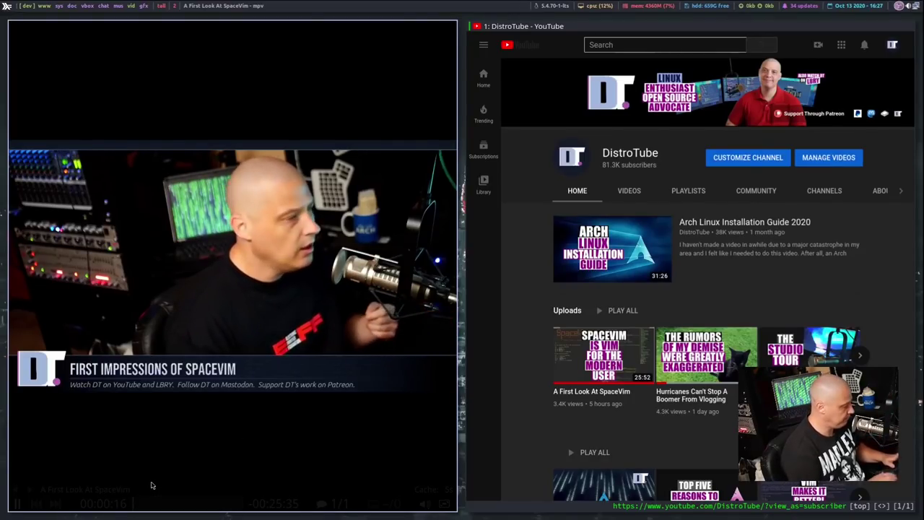
key("q")
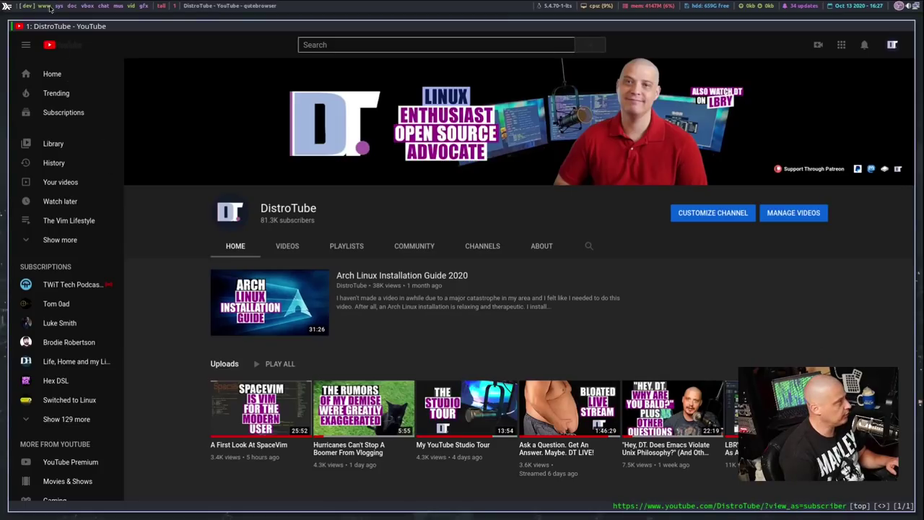
- Switch between qutebrowser and Emacs, ending on config.py's xb, xt and xx bindings
key("super+2")
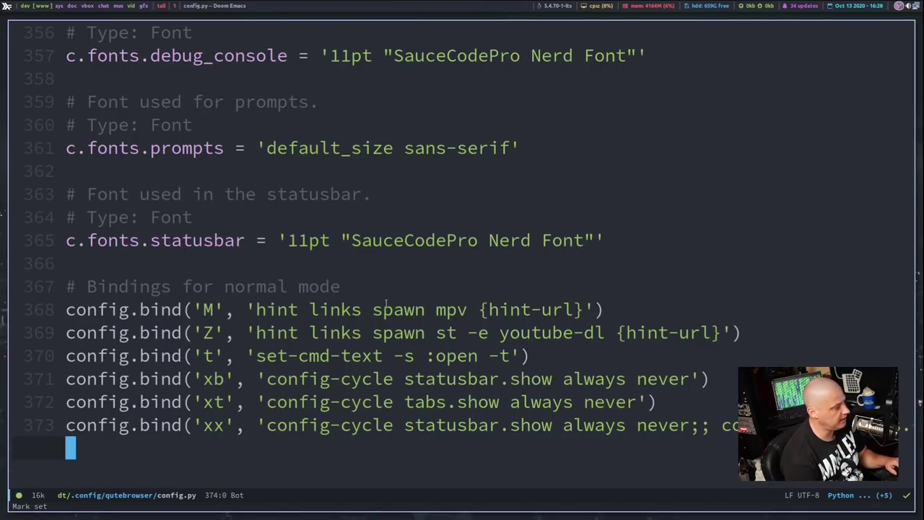
left_click(27, 6)
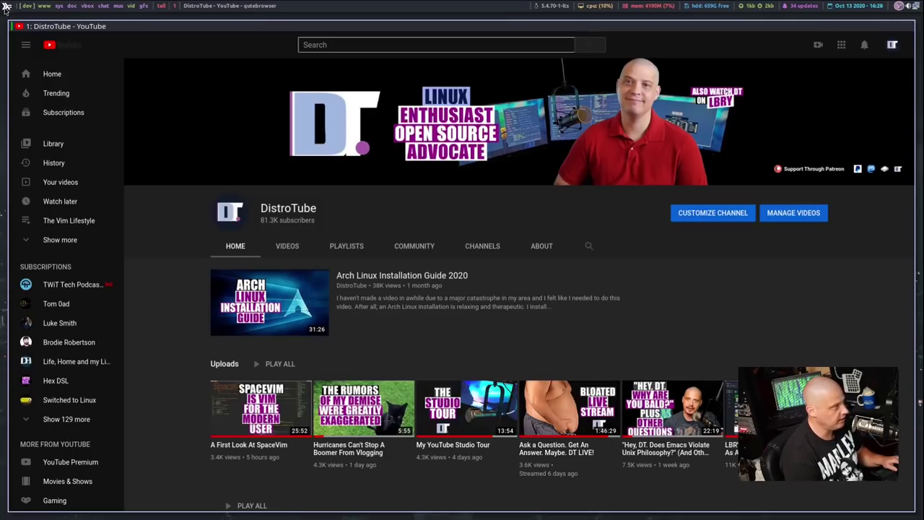
key("super+j")
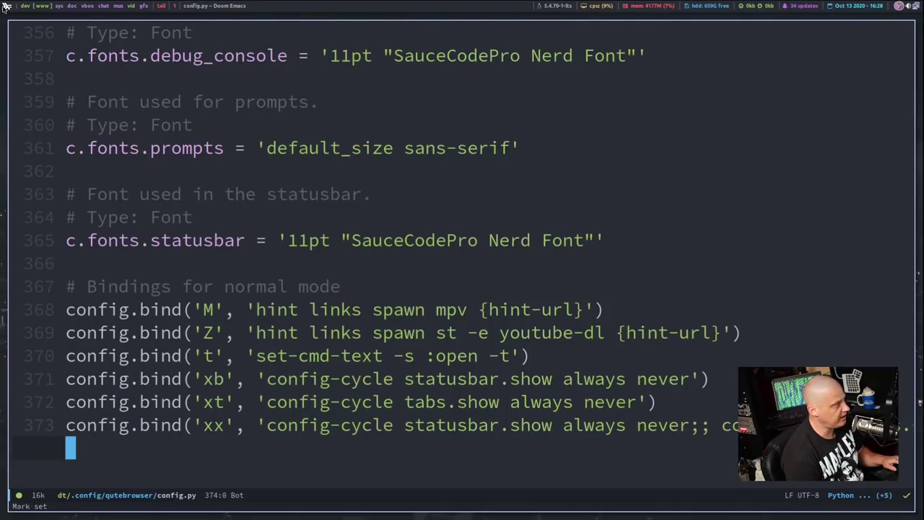
- Test the xt and xb bindings, toggling qutebrowser's tab bar and status bar
key("super+1")
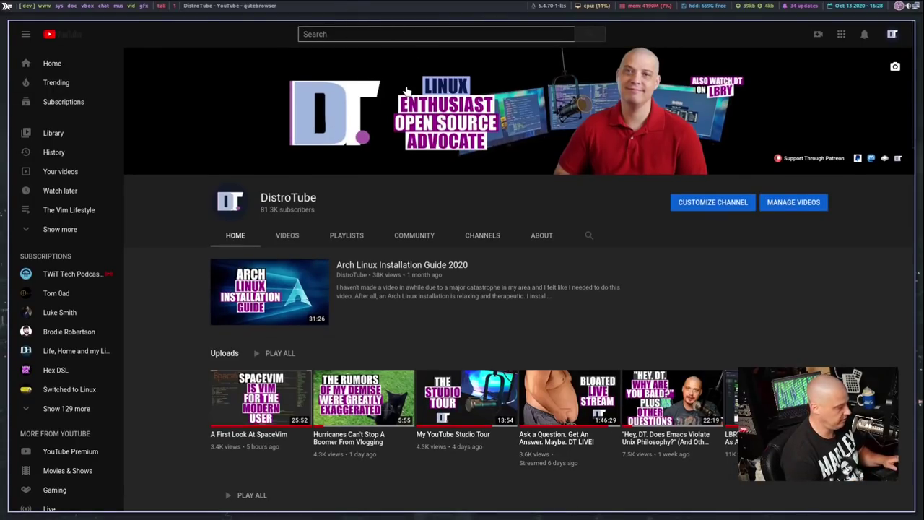
key("x")
key("t")
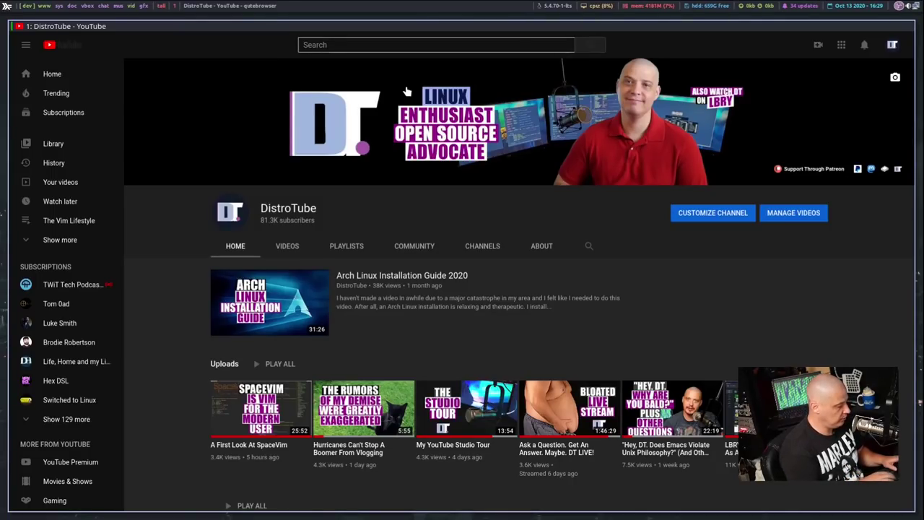
key("x")
key("b")
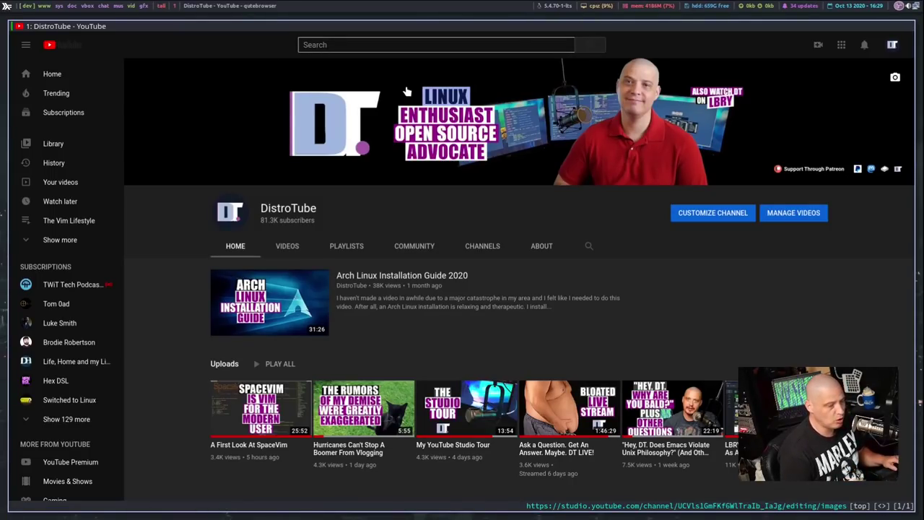
key("super+1")
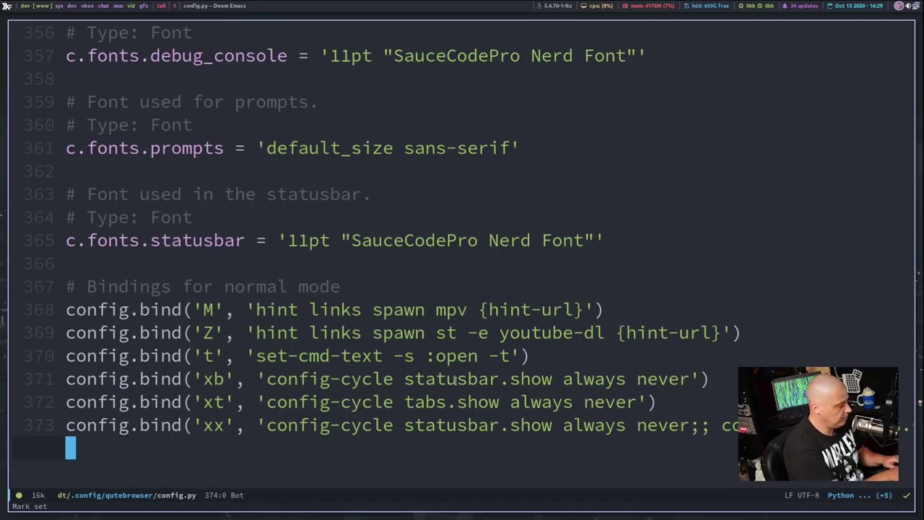
key("super+1")
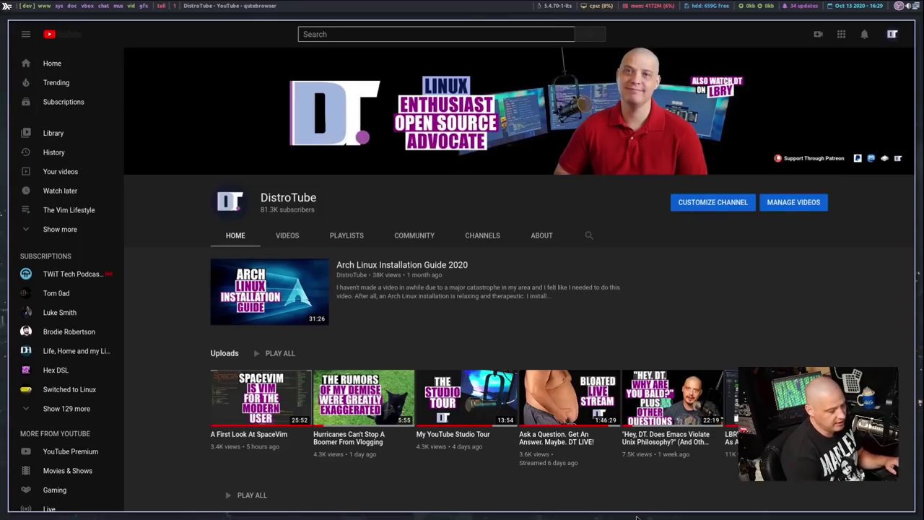
- Review the search engine and quickmark completion list, then show the bars again with xt
key("o")
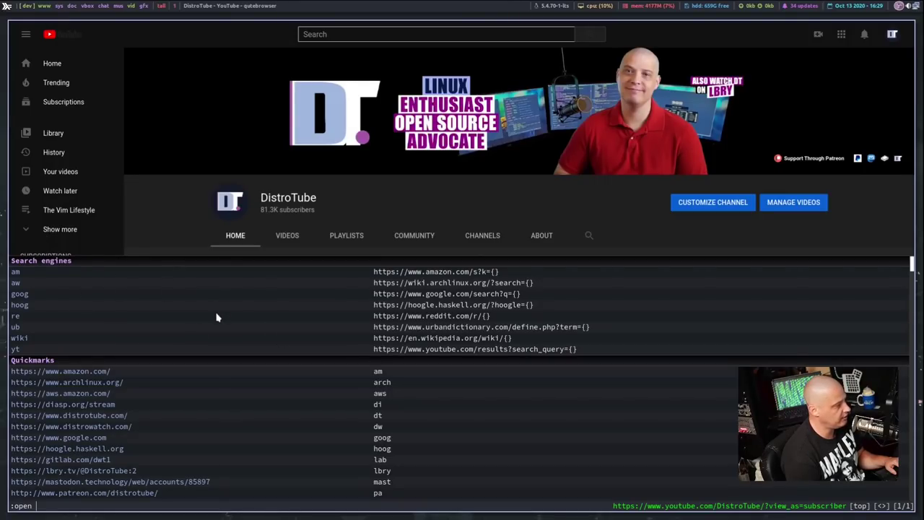
scroll(213, 322, "down", 1)
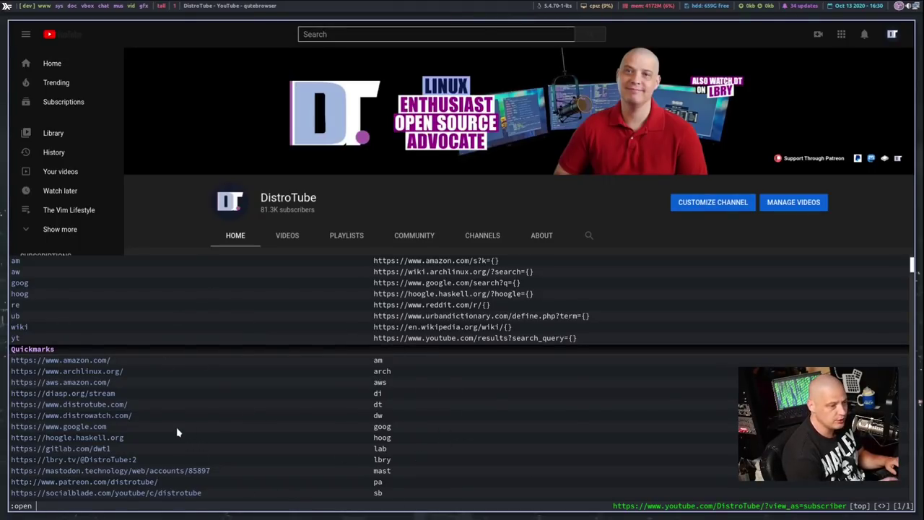
key("Escape")
key("x")
key("t")
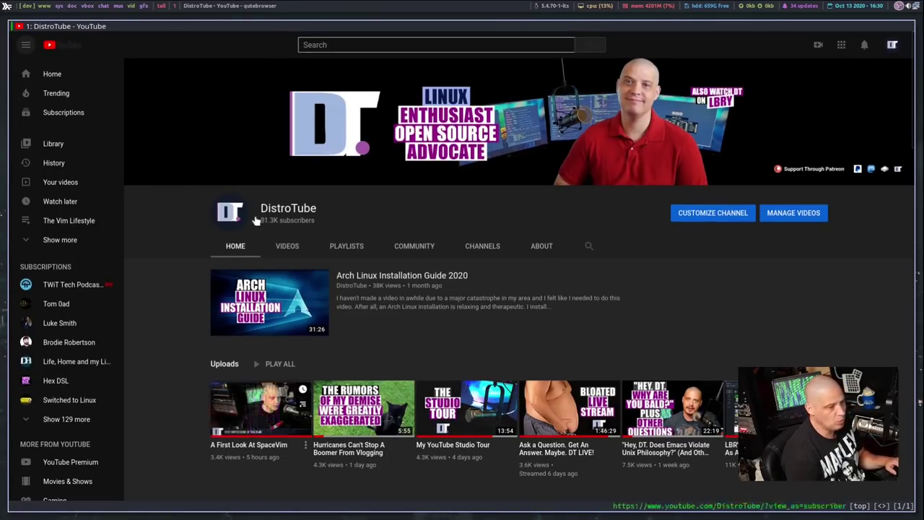
left_click(46, 5)
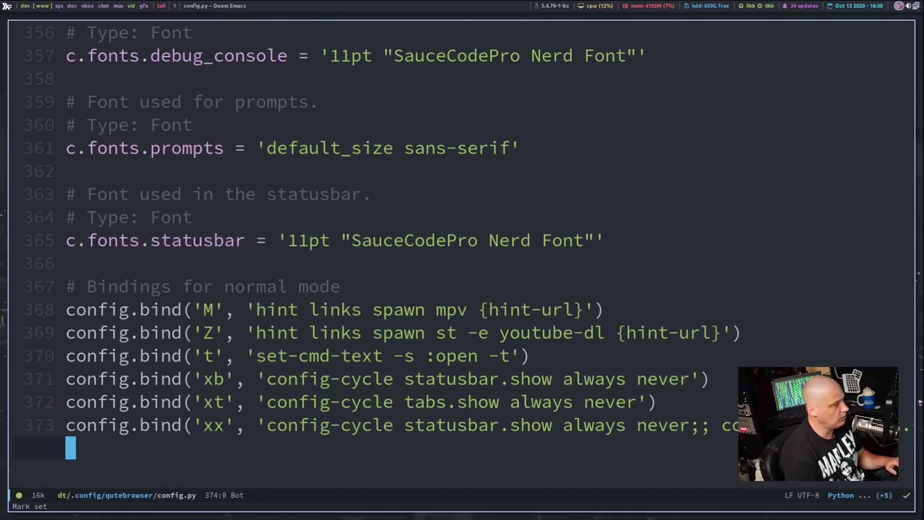
scroll(534, 371, "up", 15)
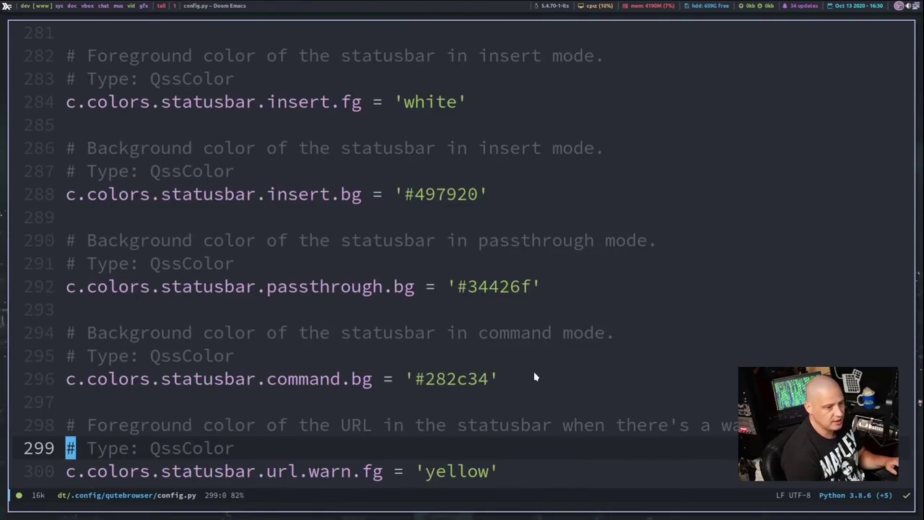
scroll(534, 371, "up", 8)
scroll(535, 375, "up", 8)
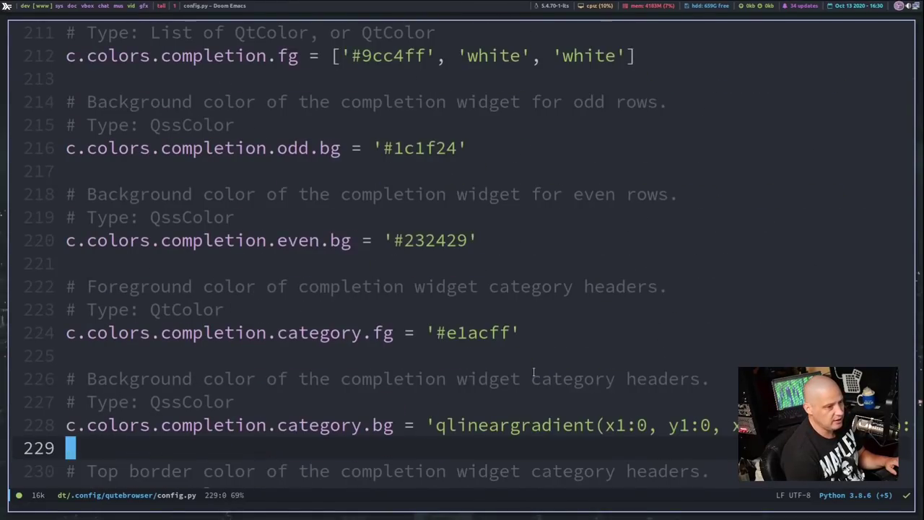
scroll(534, 376, "up", 4)
scroll(534, 375, "down", 5)
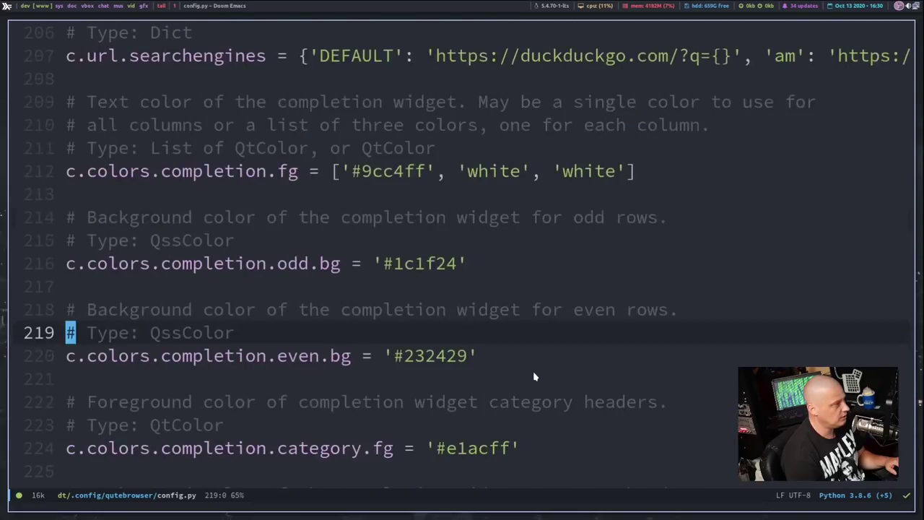
scroll(376, 208, "down", 1)
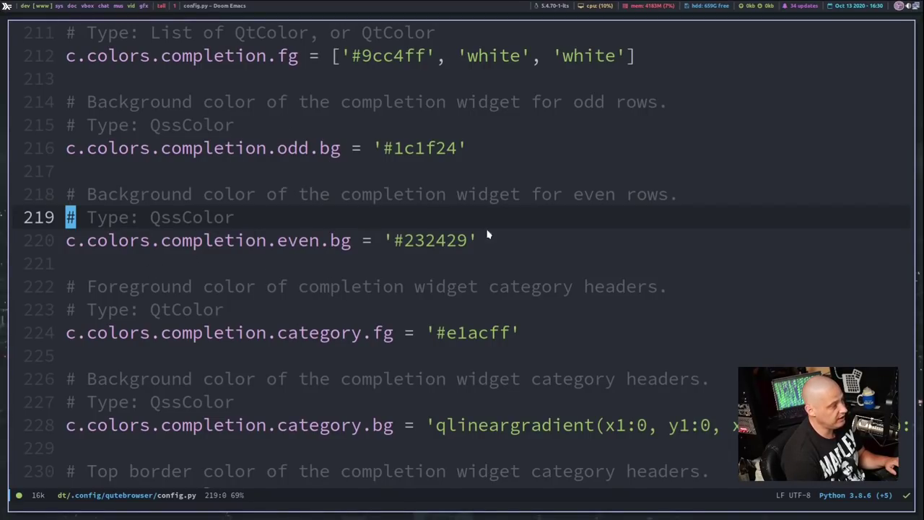
- Back in qutebrowser, browse the quickmarks list, then run ':open sp' to show the Home start page
left_click(34, 6)
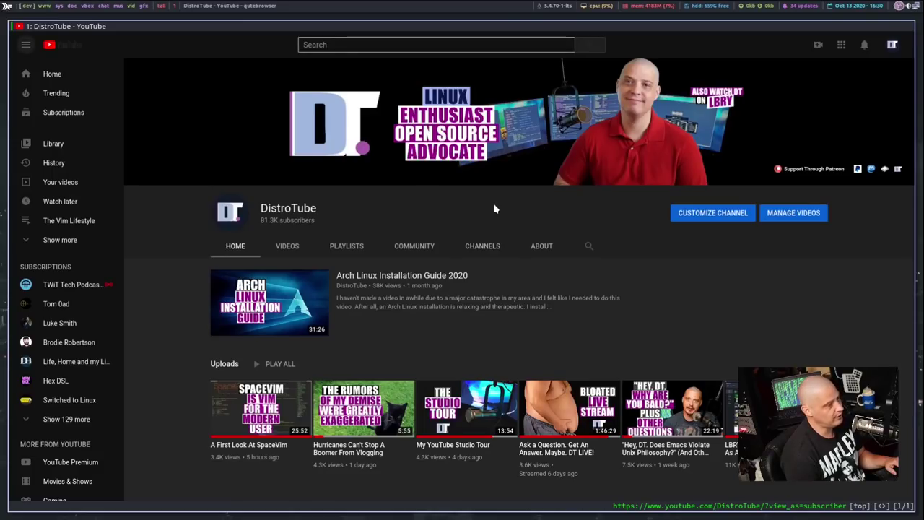
key("o")
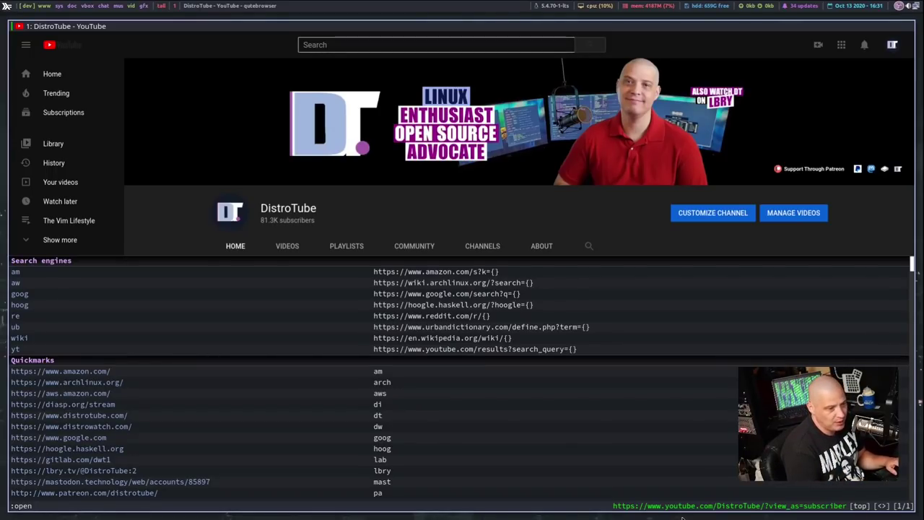
key("Escape")
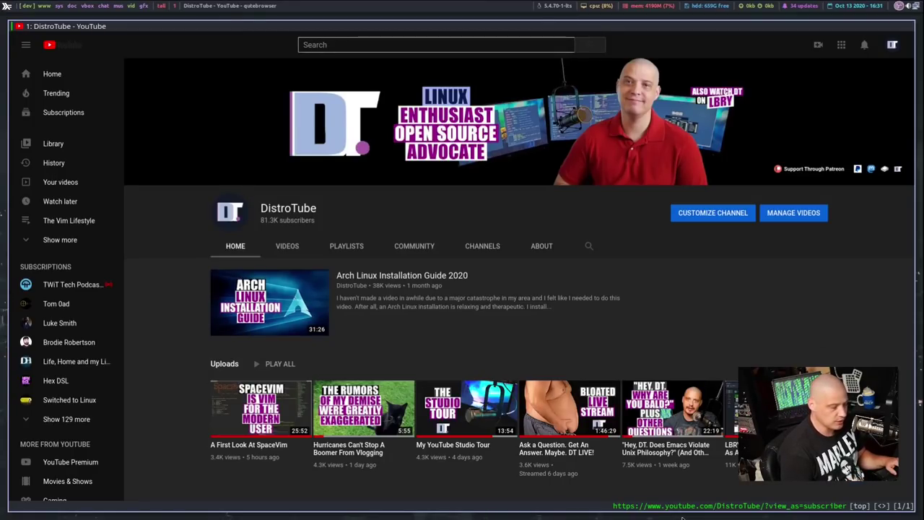
type("open sp")
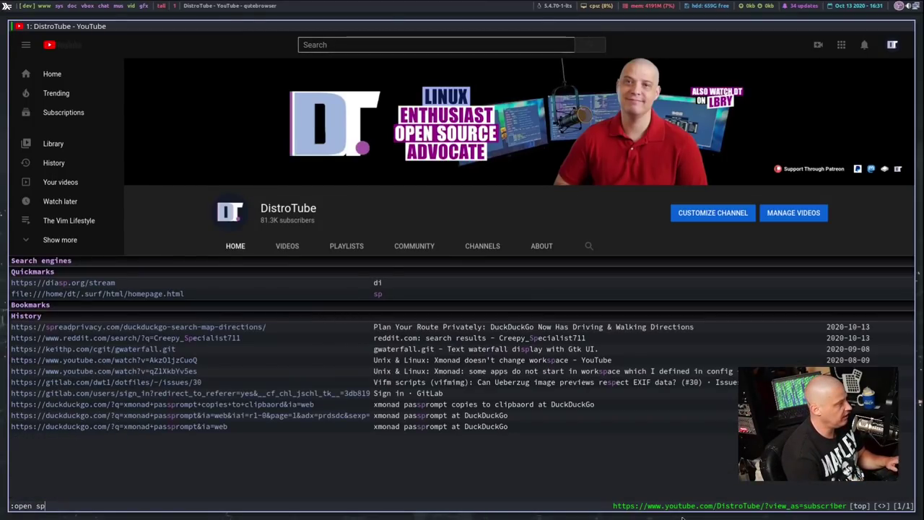
key("Return")
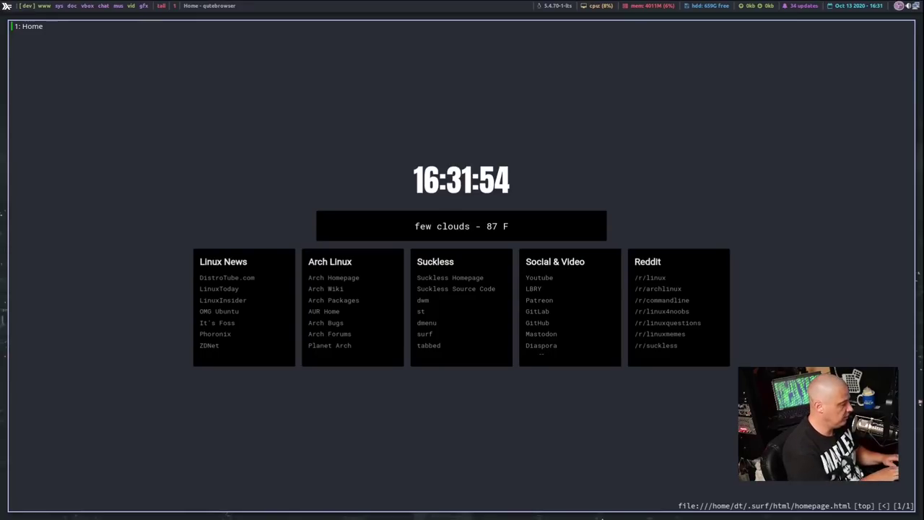
- Return to Doom Emacs and jump to the top of config.py
key("super+2")
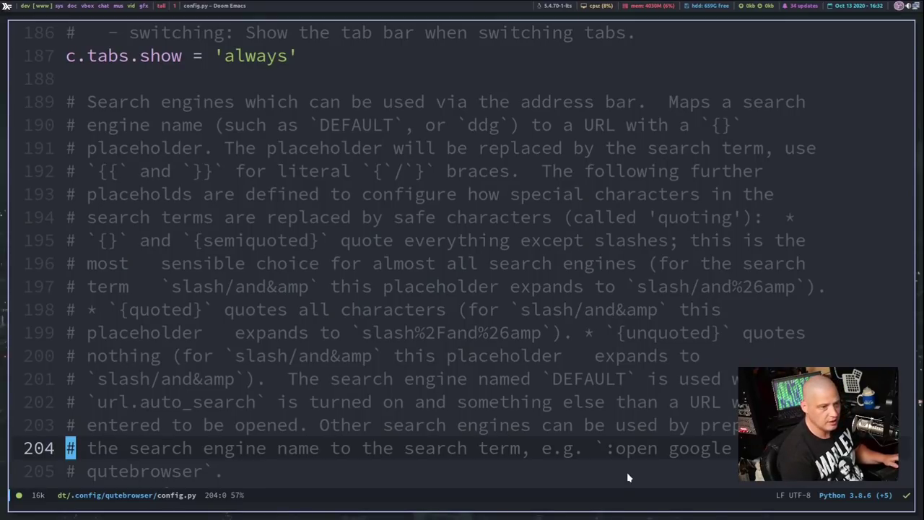
key("g")
key("g")
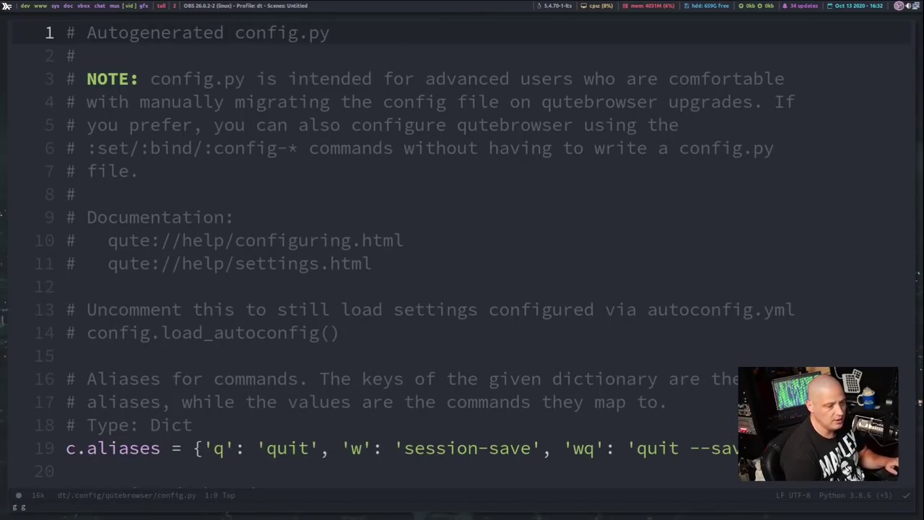